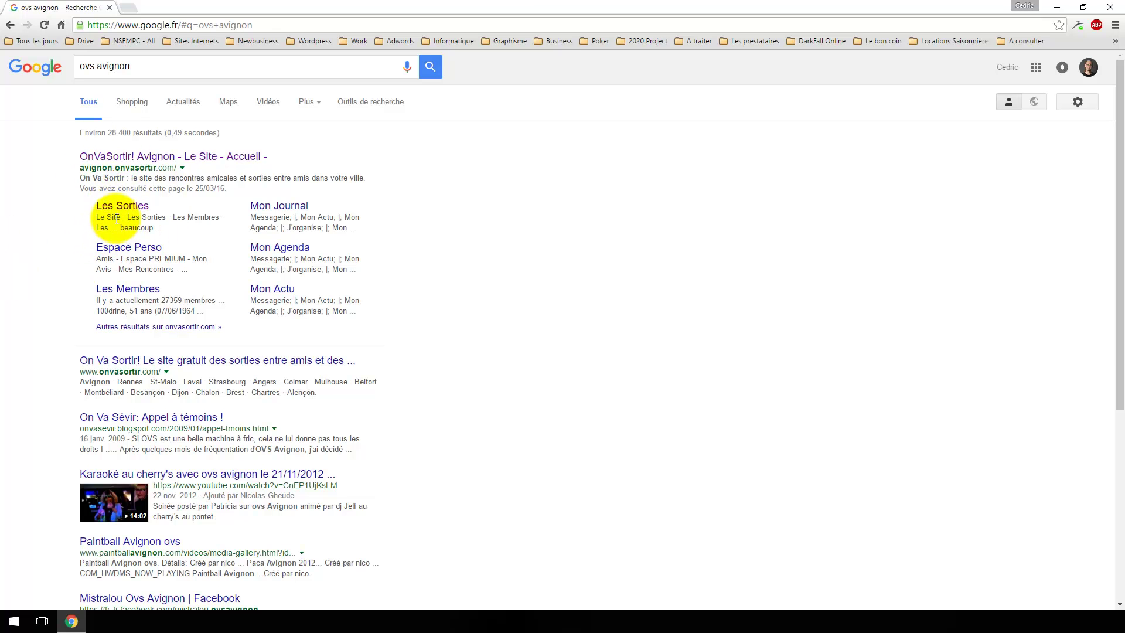
Change the Google query's city from Avignon to Marseille and run the search
{"action": "left_click_drag", "start_coordinate": [98, 67], "coordinate": [159, 68]}
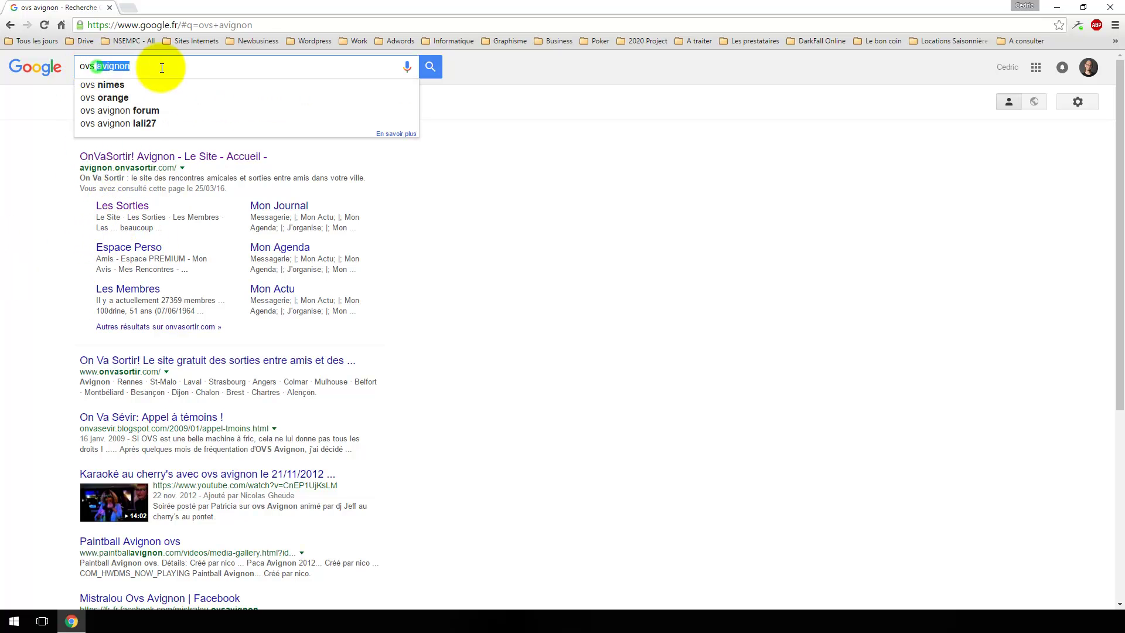
{"action": "type", "text": "marseille"}
{"action": "key", "text": "Return"}
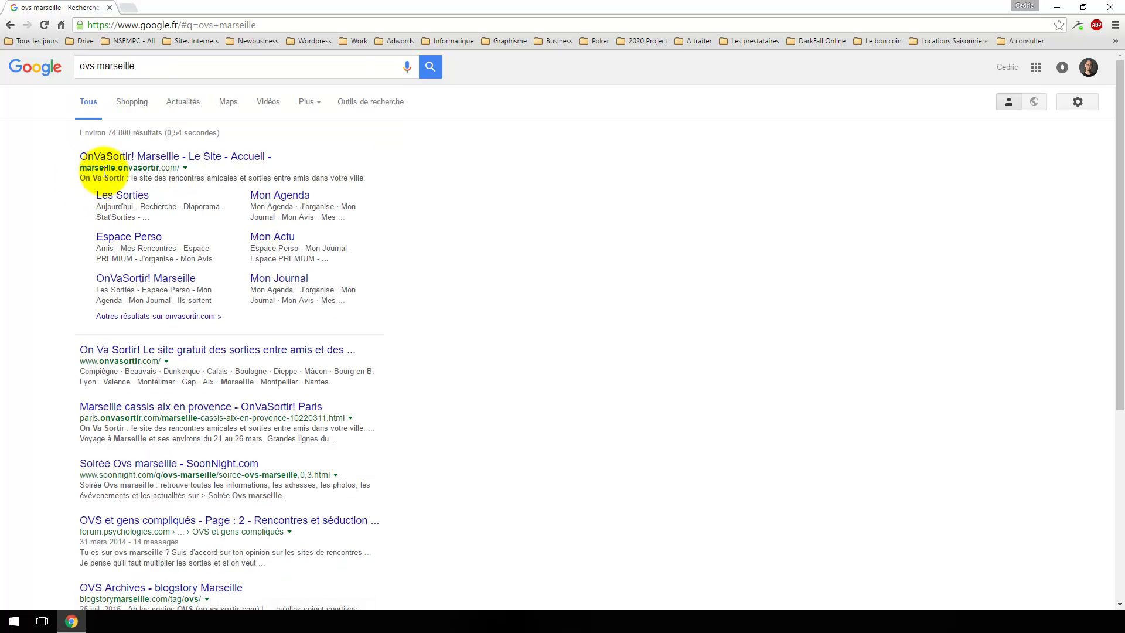
Search for the 'ovs avignon' suggestion and open the OnVaSortir! Avignon result
{"action": "left_click_drag", "start_coordinate": [97, 66], "coordinate": [232, 68]}
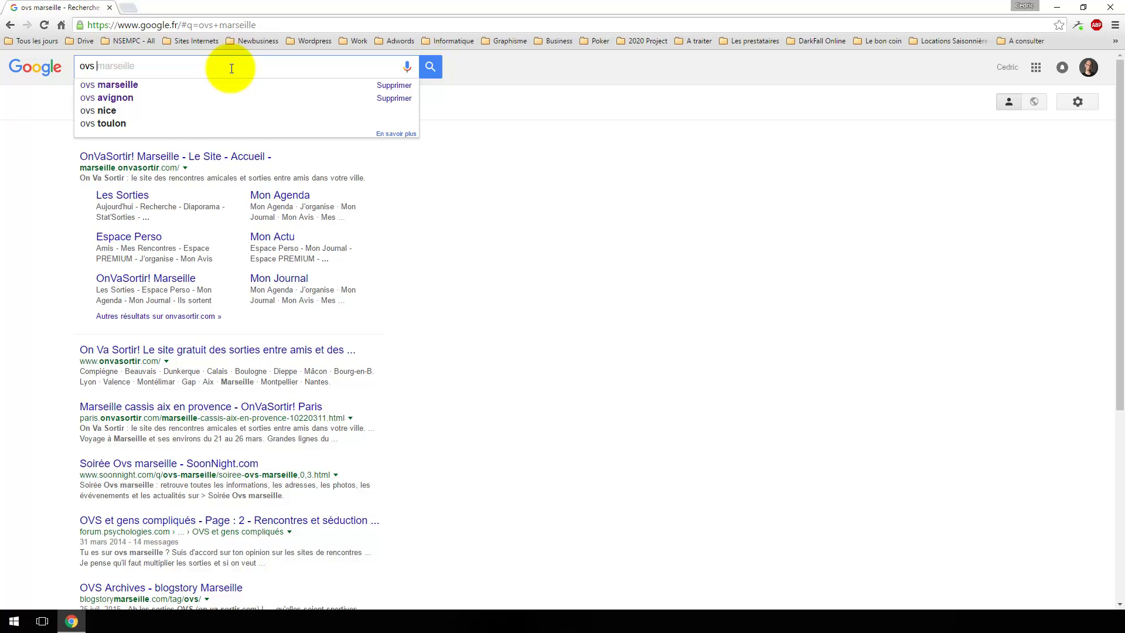
{"action": "key", "text": "Down"}
{"action": "key", "text": "Down"}
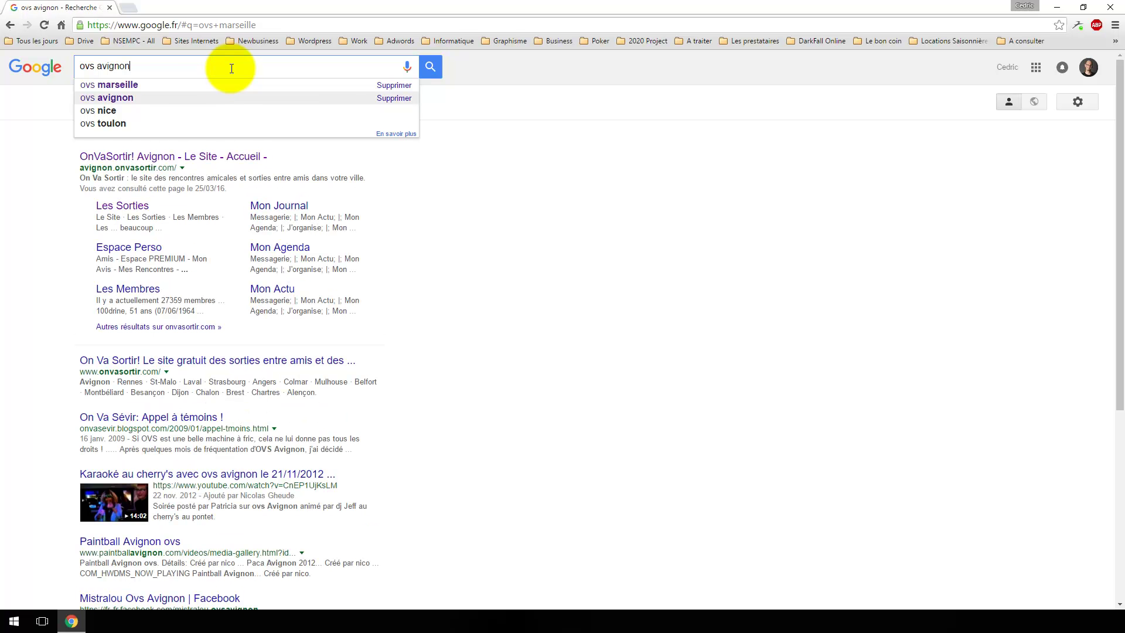
{"action": "key", "text": "Return"}
{"action": "left_click", "coordinate": [112, 162]}
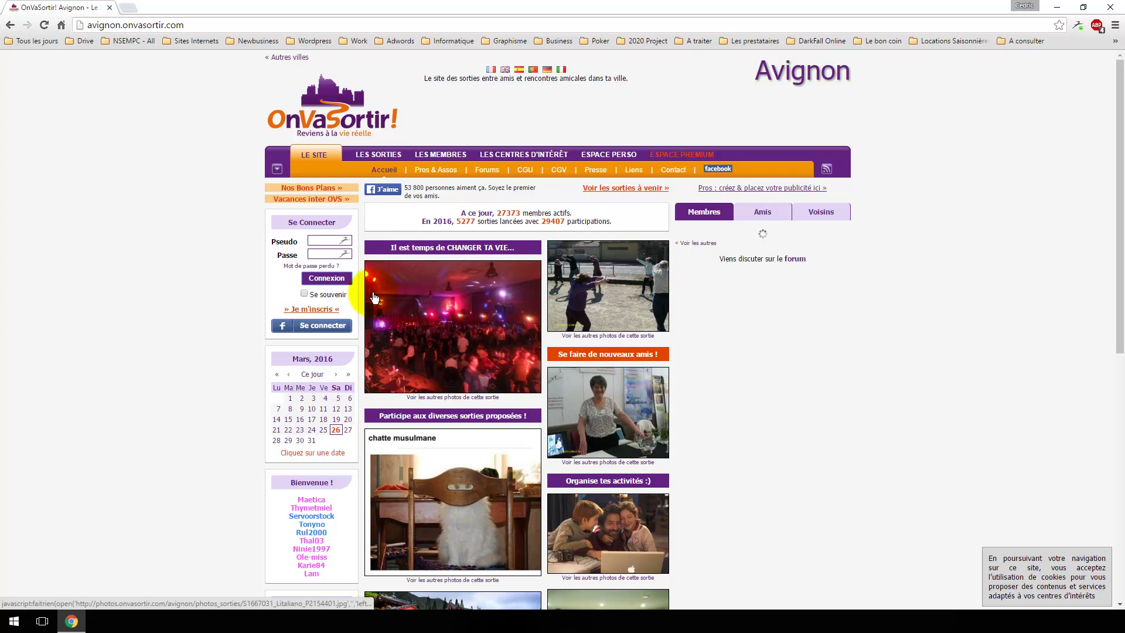
List today's Avignon outings for Samedi 26 Mars 2016, then switch to the A venir list
{"action": "left_click", "coordinate": [368, 155]}
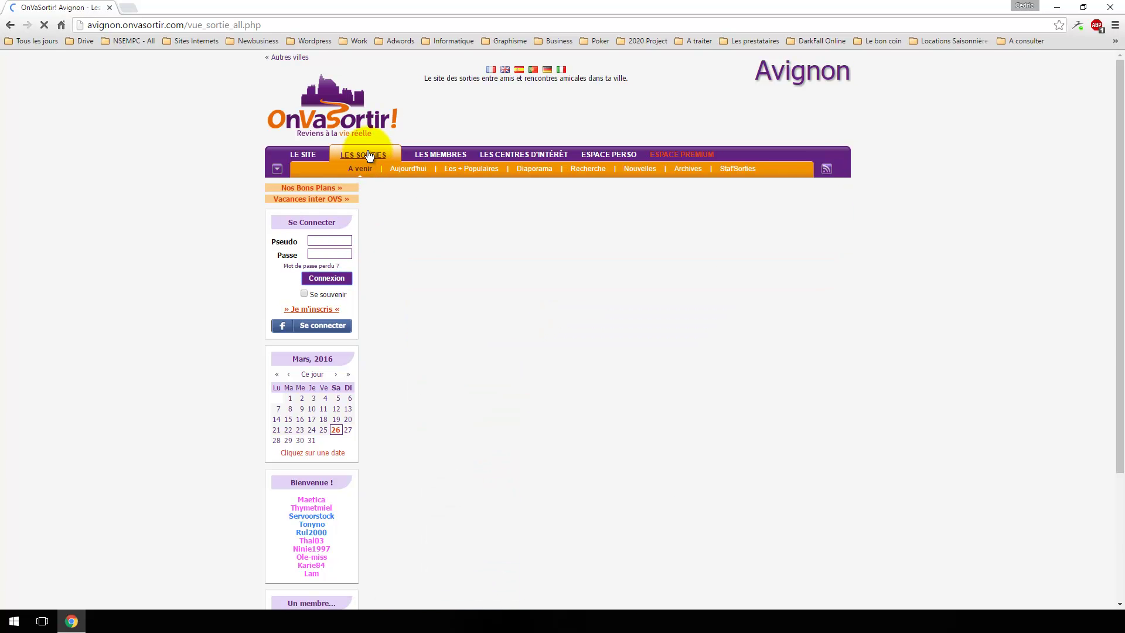
{"action": "left_click", "coordinate": [407, 169]}
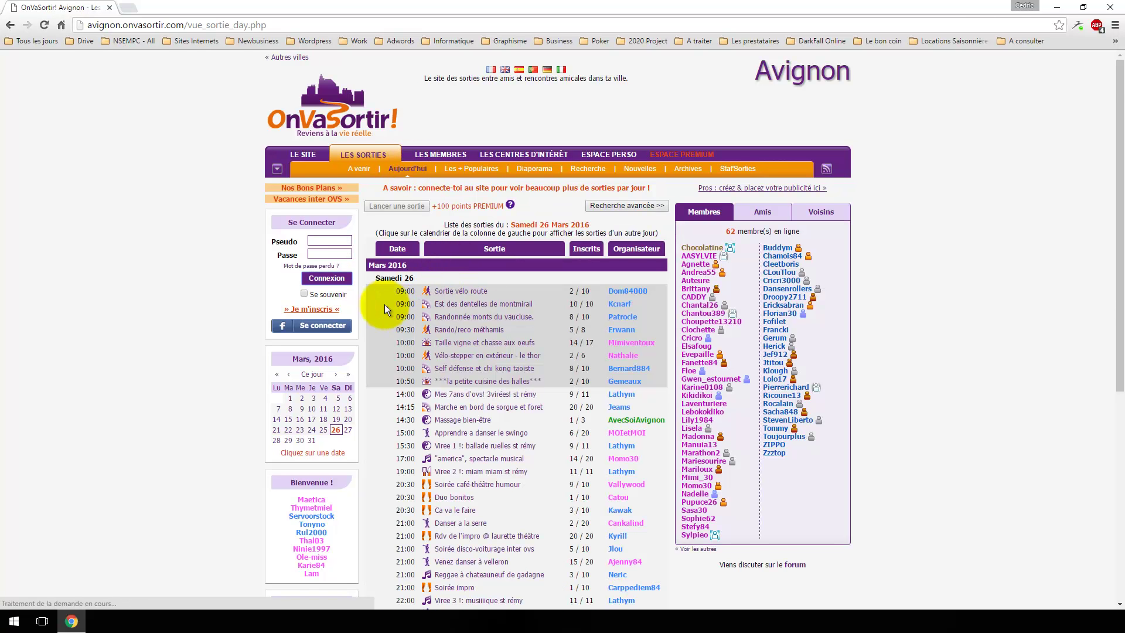
{"action": "scroll", "coordinate": [375, 287], "scroll_direction": "down", "scroll_amount": 1}
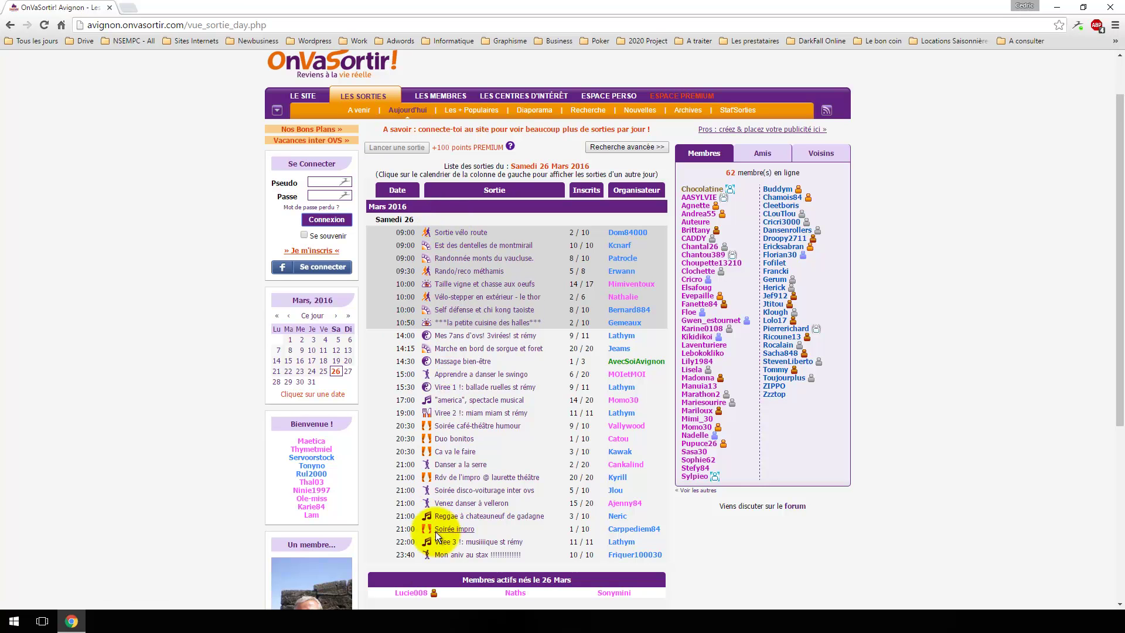
{"action": "mouse_move", "coordinate": [502, 364]}
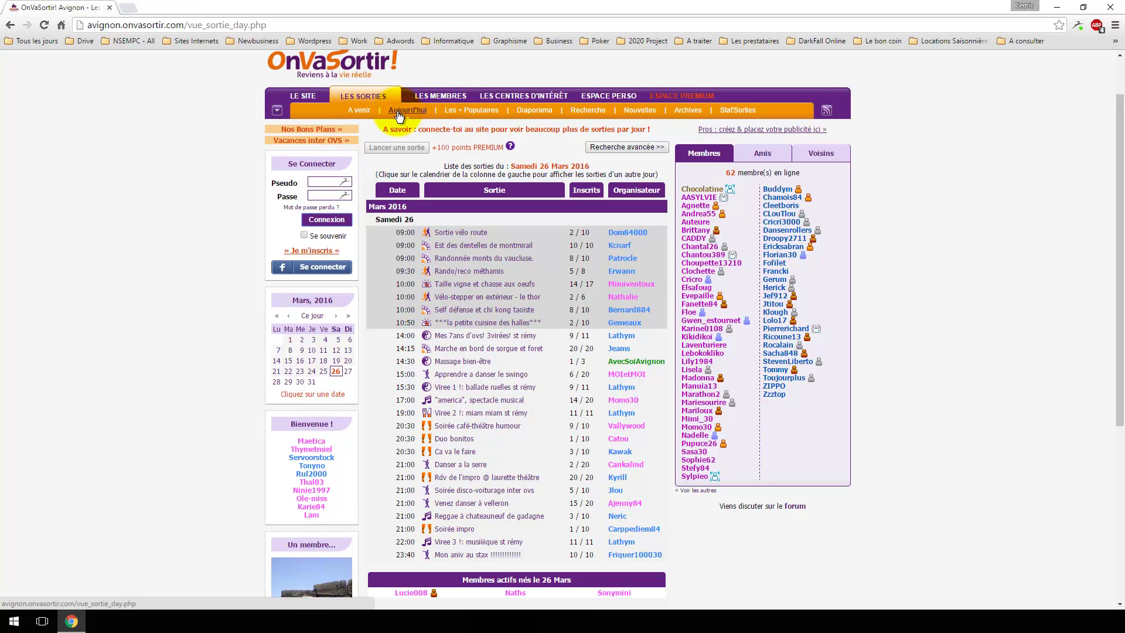
{"action": "left_click", "coordinate": [359, 115]}
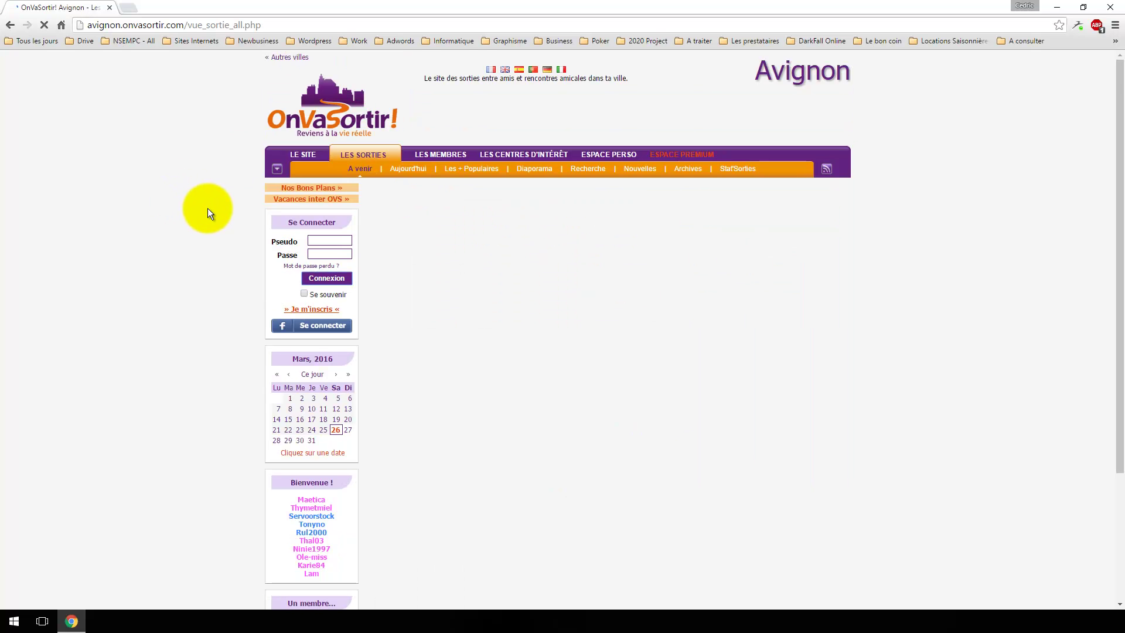
Scroll the upcoming outings, then open the 'Je m'inscris' registration form
{"action": "scroll", "coordinate": [206, 237], "scroll_direction": "down", "scroll_amount": 1}
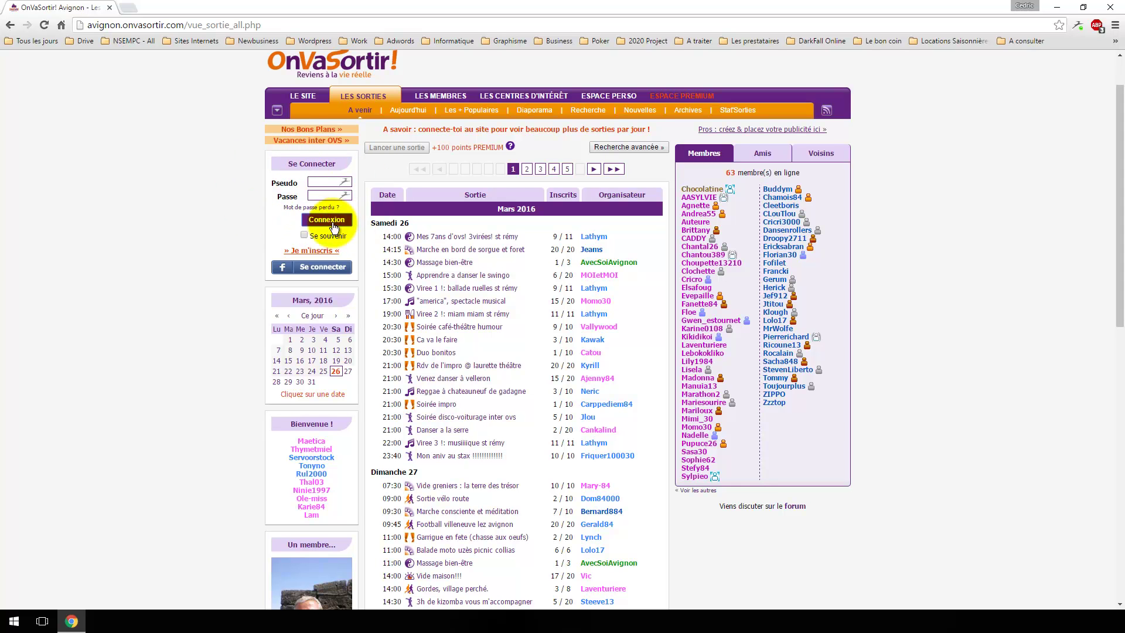
{"action": "left_click", "coordinate": [309, 252]}
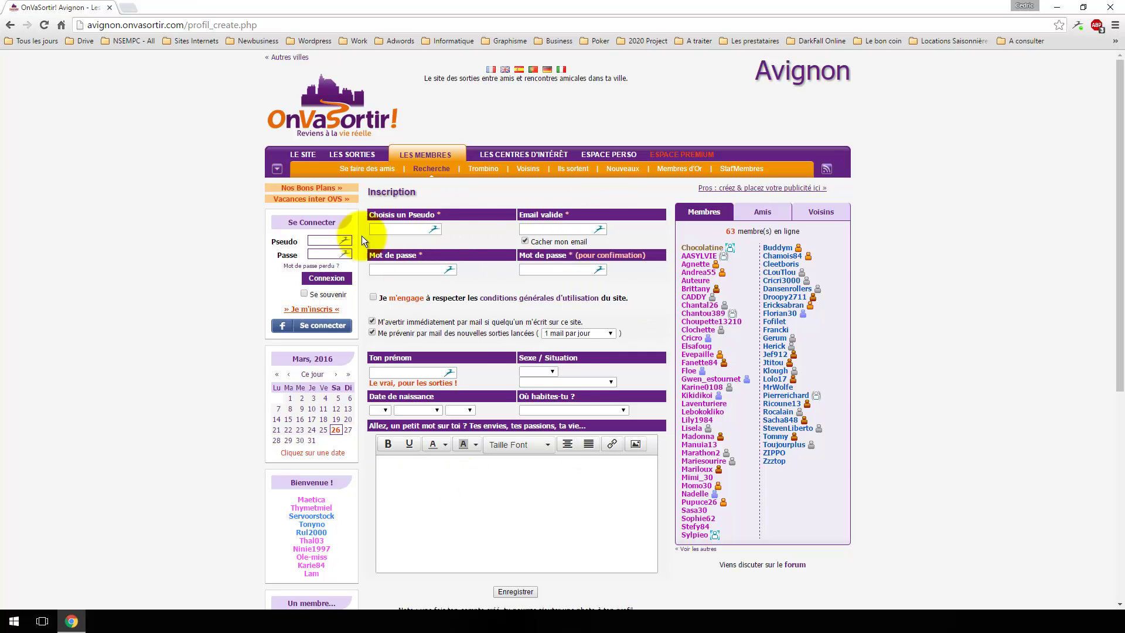
Enter a chosen pseudo and fill Email valide with the saved Gmail address
{"action": "left_click", "coordinate": [391, 229]}
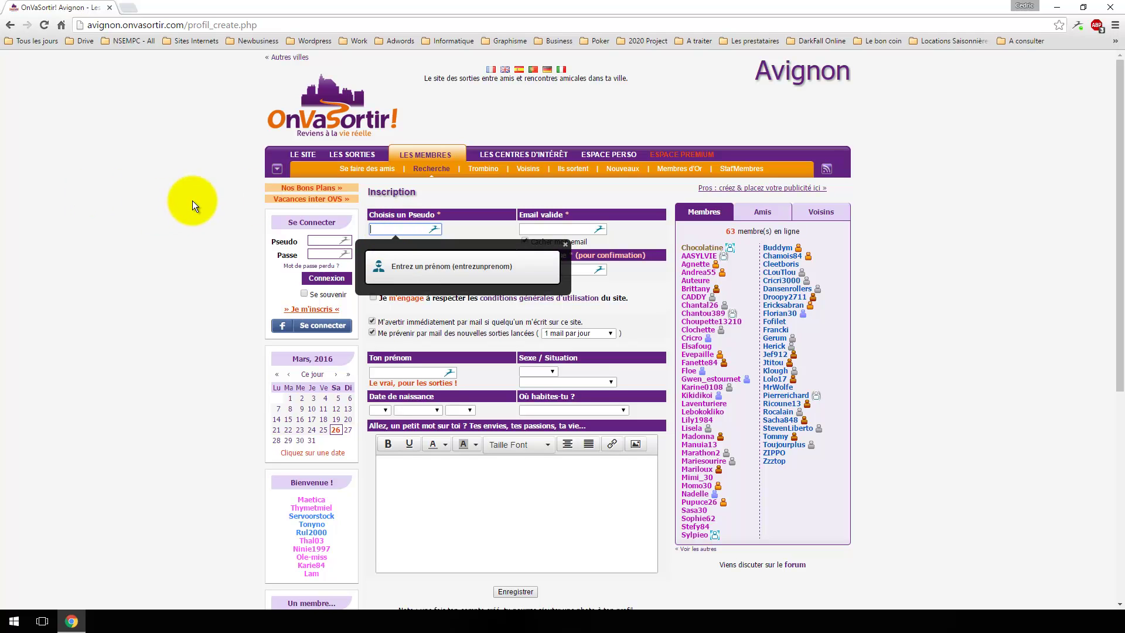
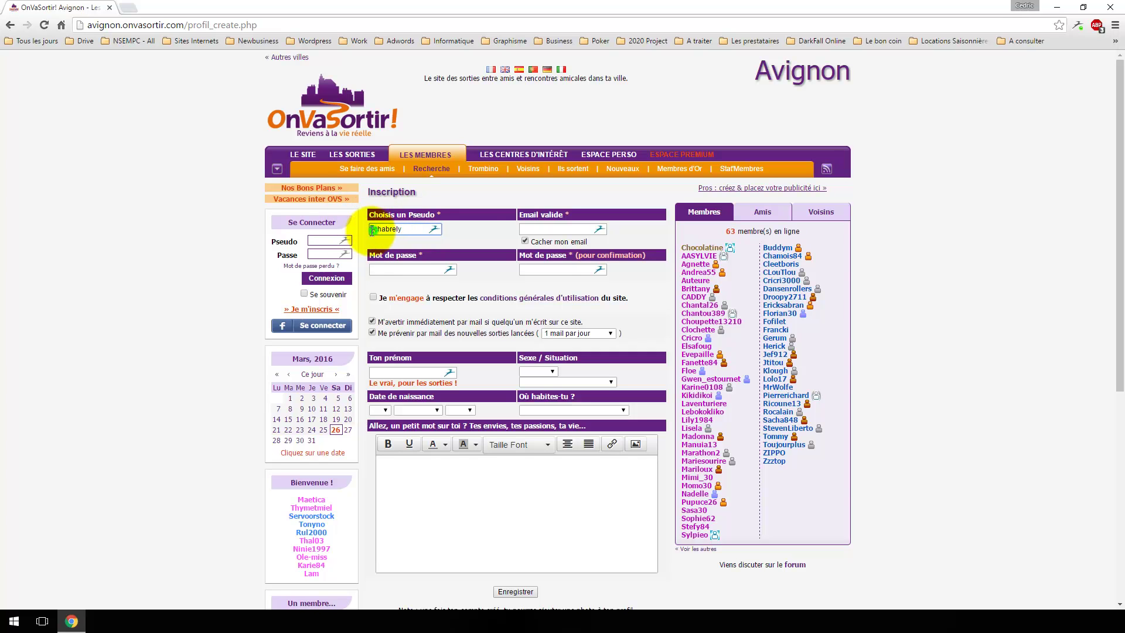
{"action": "left_click", "coordinate": [406, 228]}
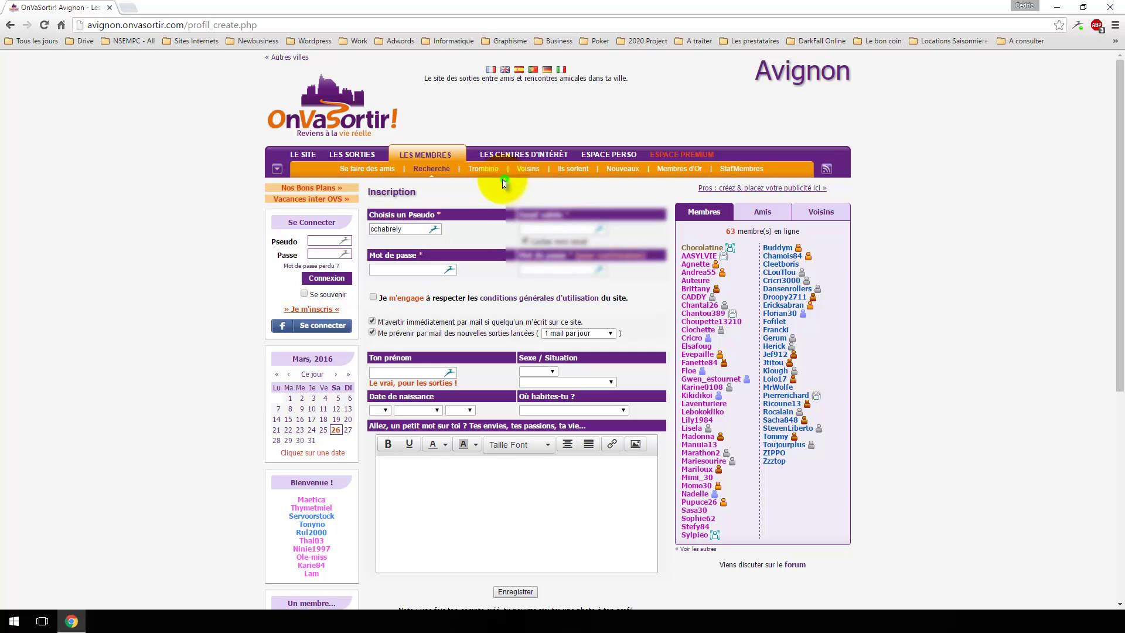
{"action": "left_click", "coordinate": [525, 228]}
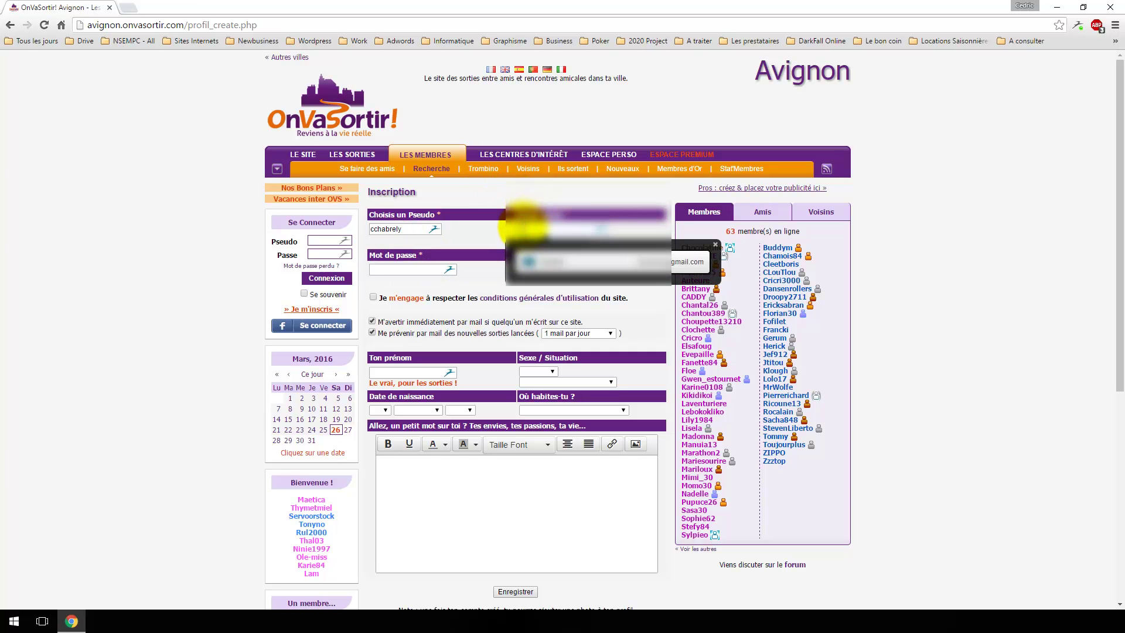
{"action": "left_click", "coordinate": [621, 264]}
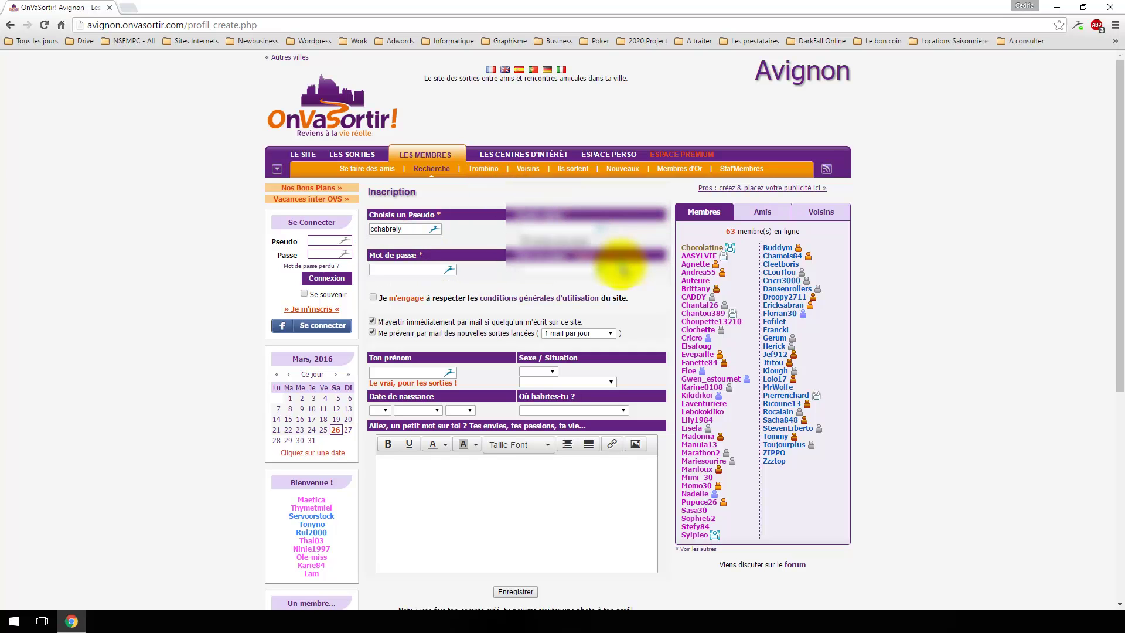
Put the cursor in Mot de passe, dismissing Chrome's password suggestions
{"action": "left_click", "coordinate": [381, 270]}
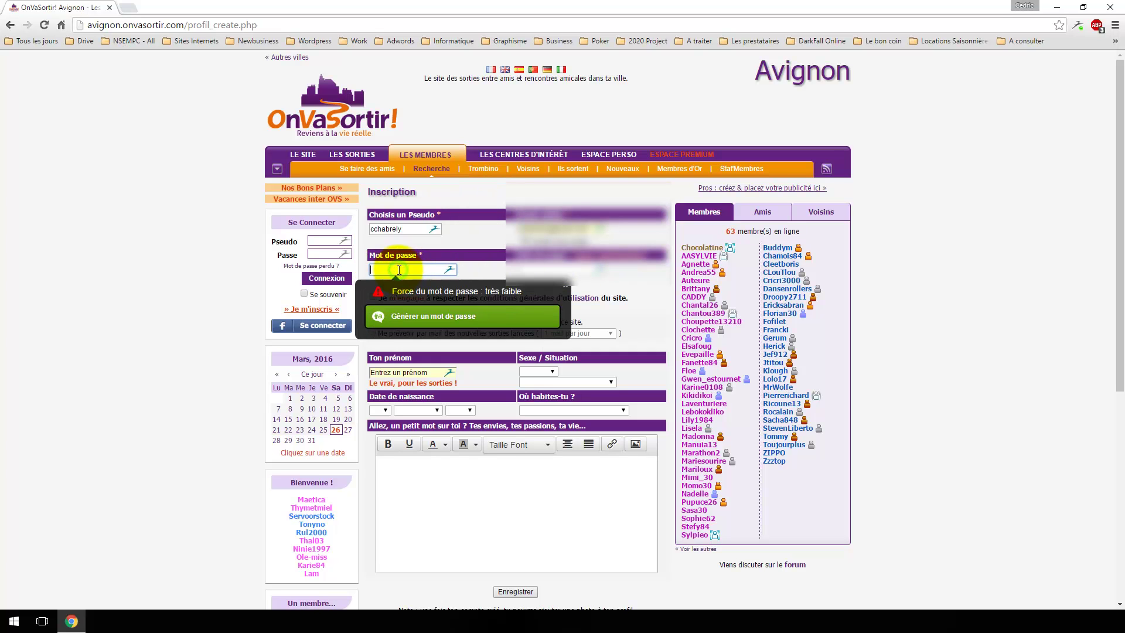
{"action": "left_click", "coordinate": [196, 266]}
{"action": "left_click", "coordinate": [388, 267]}
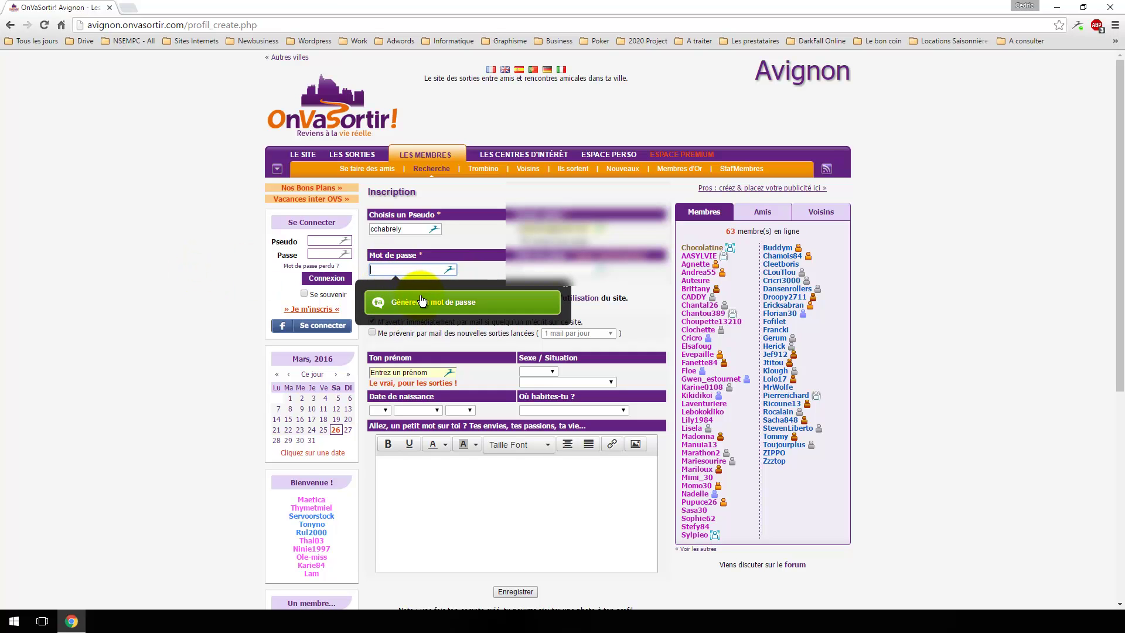
{"action": "left_click", "coordinate": [389, 268]}
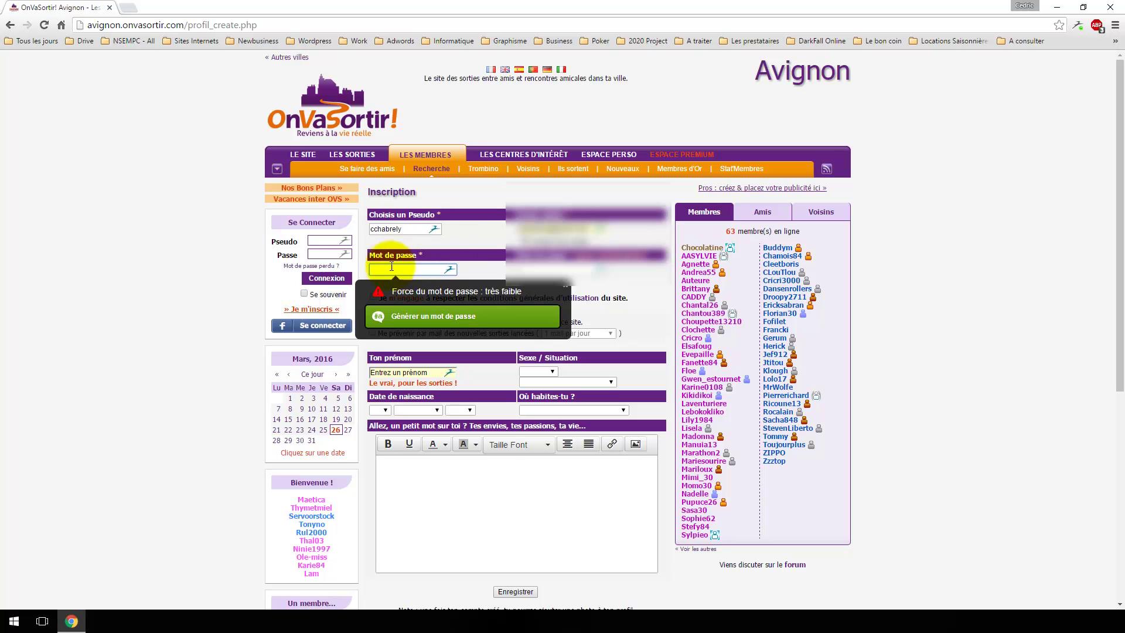
{"action": "left_click", "coordinate": [531, 260]}
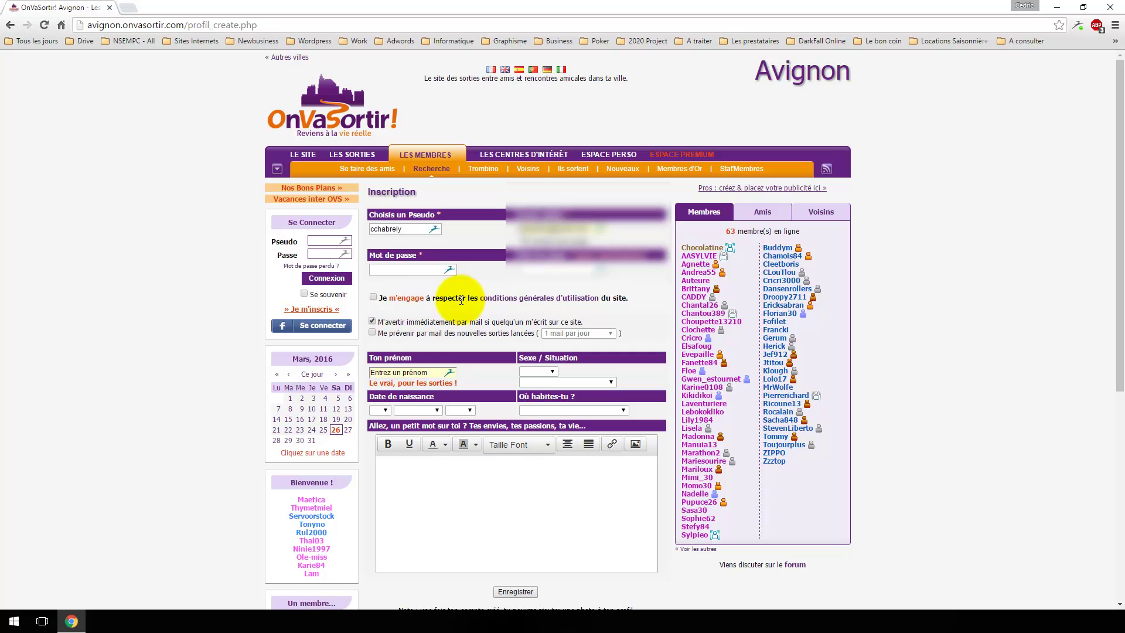
Accept the terms of use and leave the new-outings mail alerts switched off
{"action": "left_click", "coordinate": [373, 297]}
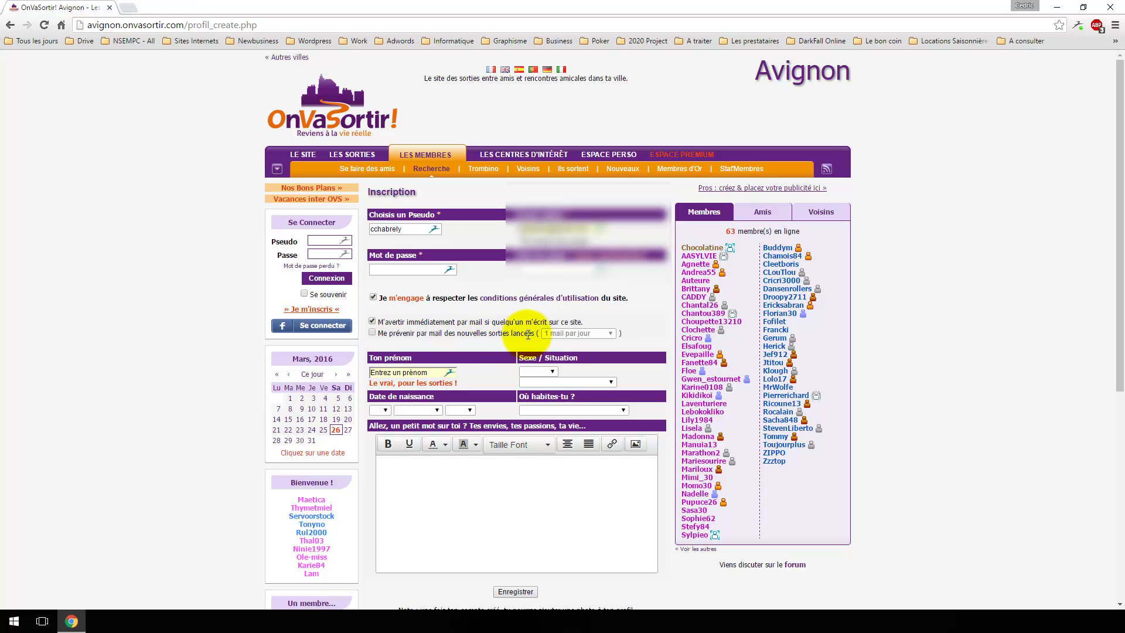
{"action": "left_click", "coordinate": [373, 332]}
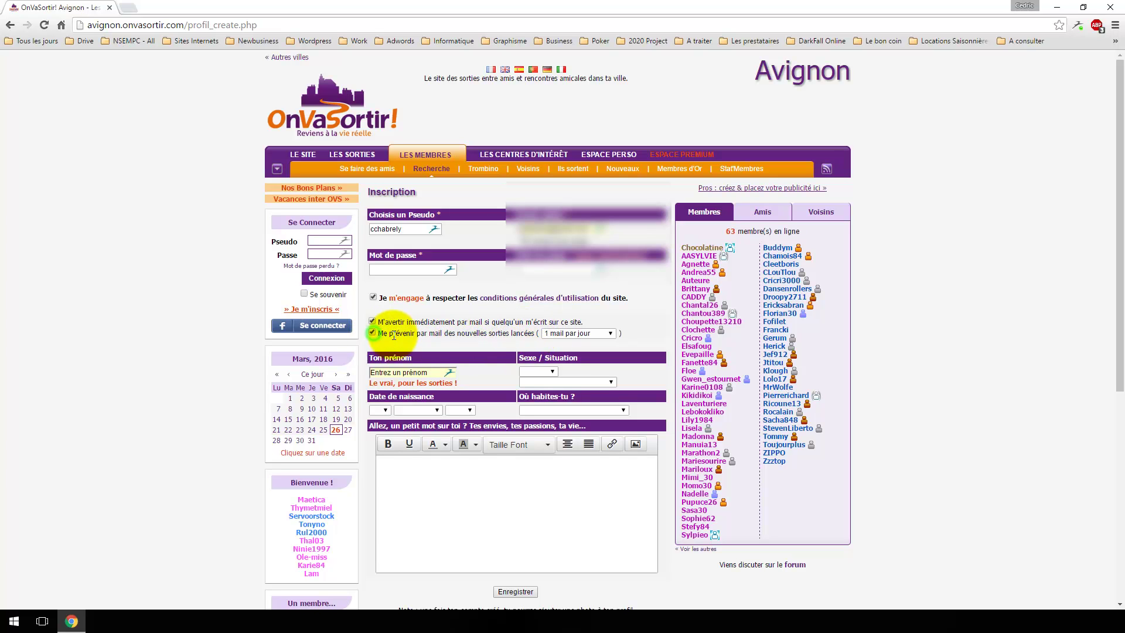
{"action": "left_click", "coordinate": [567, 334]}
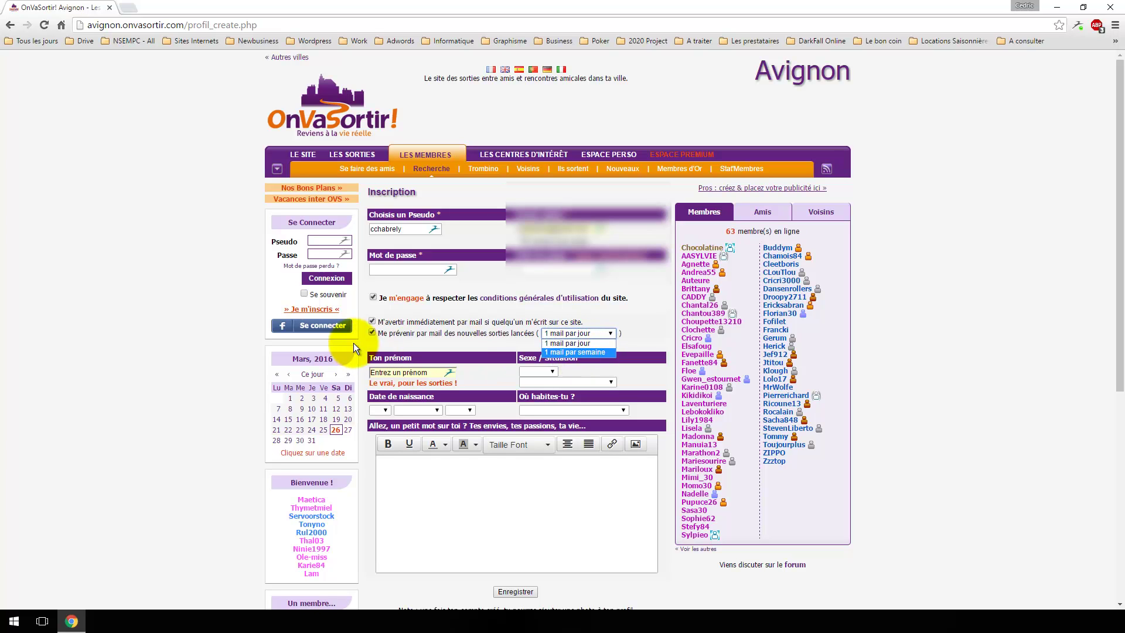
{"action": "left_click", "coordinate": [373, 333]}
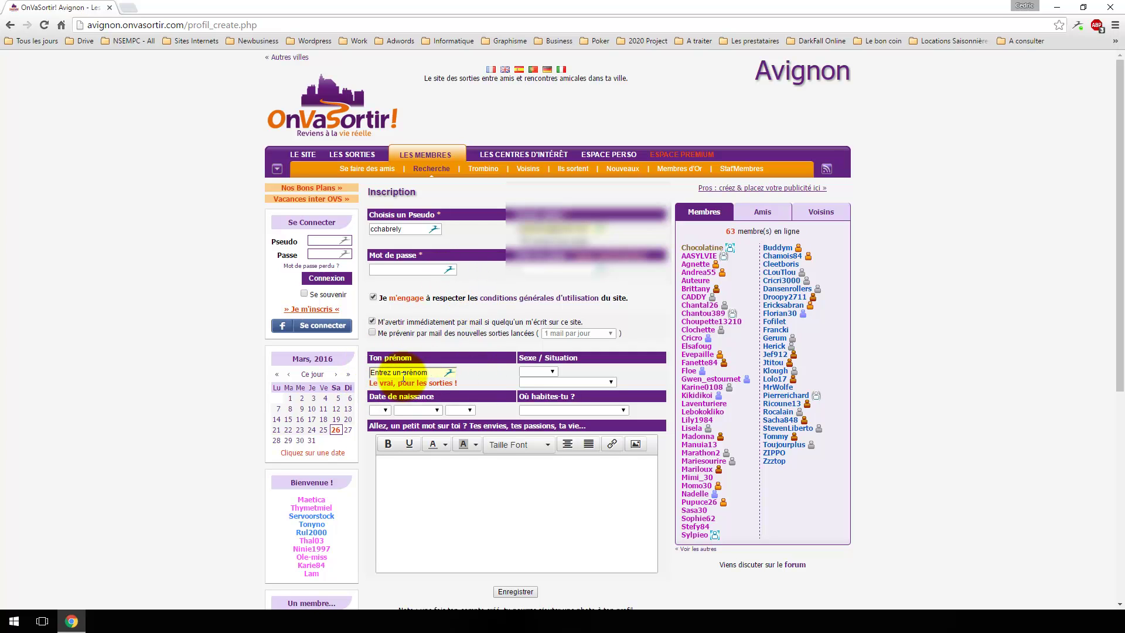
Autofill the first name and set sex to Homme, situation to Célibataire, sans enfant
{"action": "left_click", "coordinate": [397, 371]}
{"action": "left_click", "coordinate": [410, 413]}
{"action": "left_click", "coordinate": [550, 372]}
{"action": "left_click", "coordinate": [534, 390]}
{"action": "left_click", "coordinate": [543, 382]}
{"action": "left_click", "coordinate": [545, 400]}
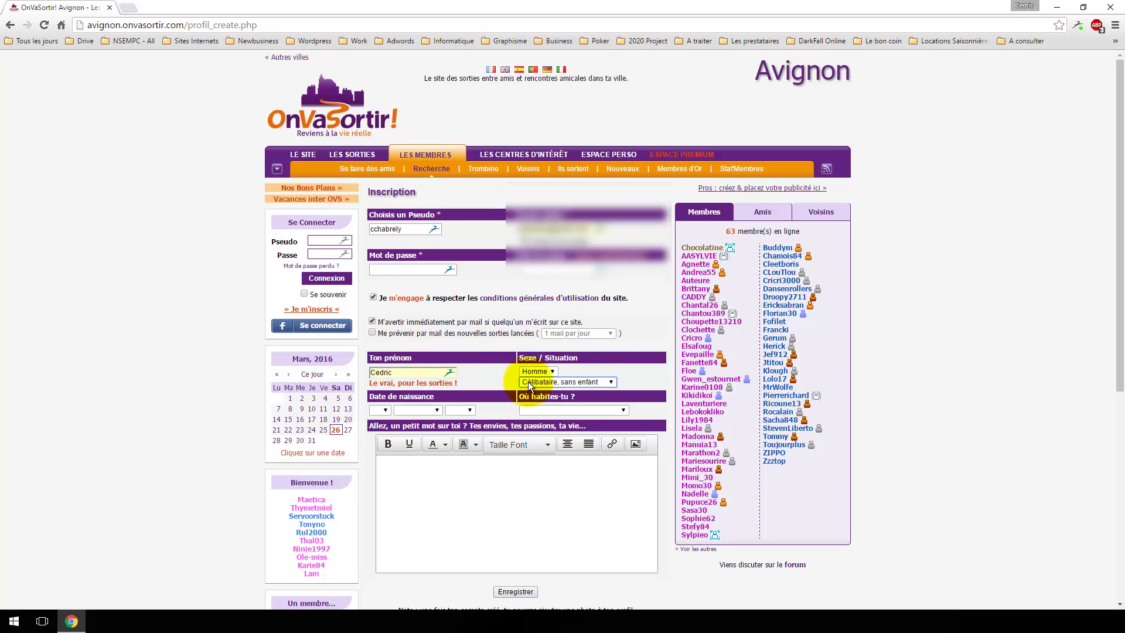
{"action": "left_click", "coordinate": [523, 382]}
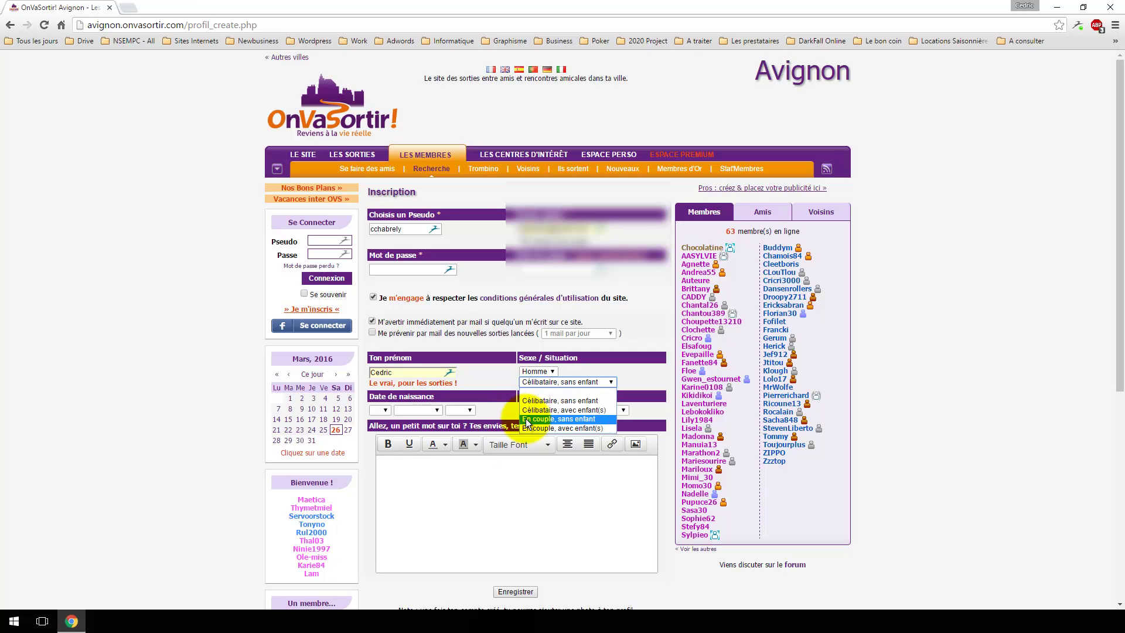
{"action": "left_click", "coordinate": [497, 379]}
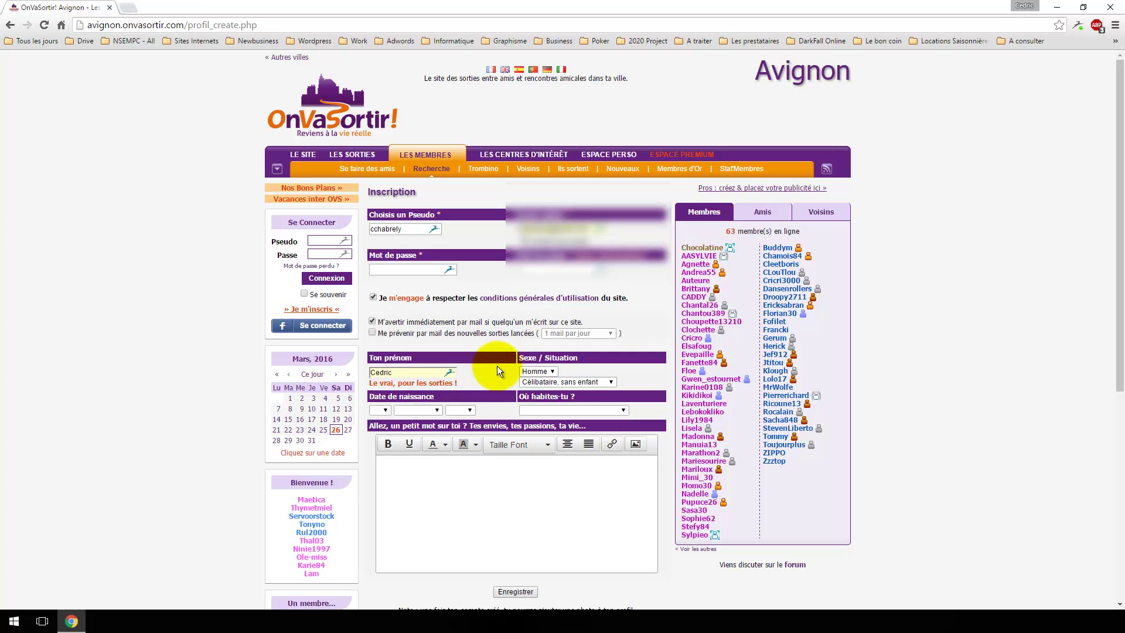
Pick the birth day and the 'Où habites-tu ?' neighbourhood
{"action": "left_click", "coordinate": [388, 412]}
{"action": "left_click", "coordinate": [392, 537]}
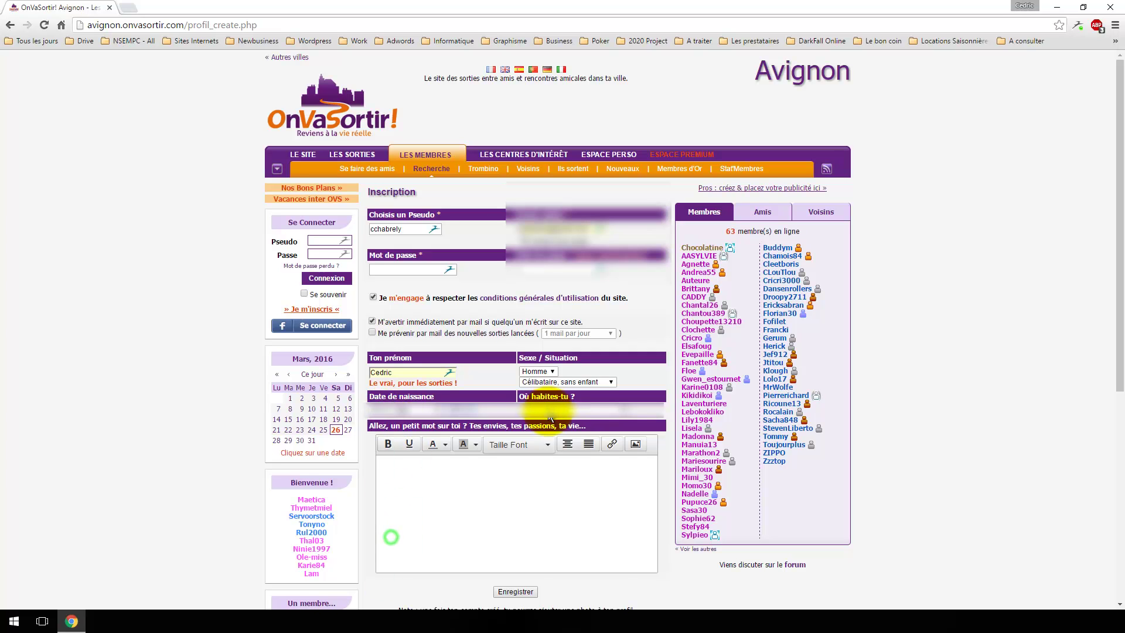
{"action": "left_click", "coordinate": [545, 410]}
{"action": "left_click", "coordinate": [546, 447]}
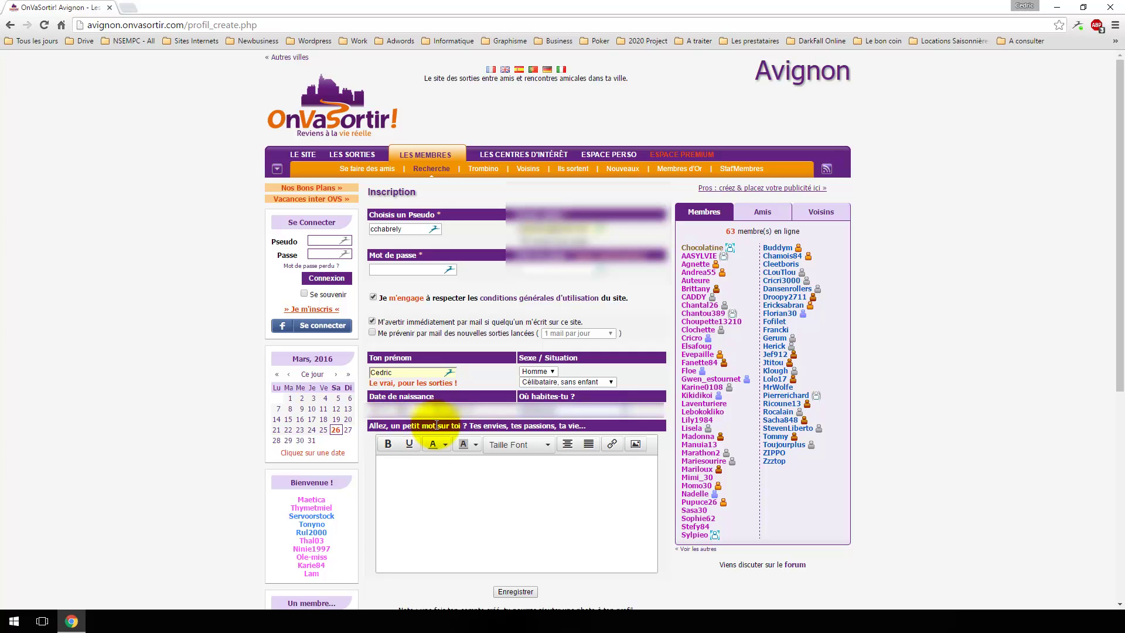
Write 'Informatique - Moto - Balades - Cinés - Sorties entre amis' as the profile description
{"action": "left_click", "coordinate": [405, 470]}
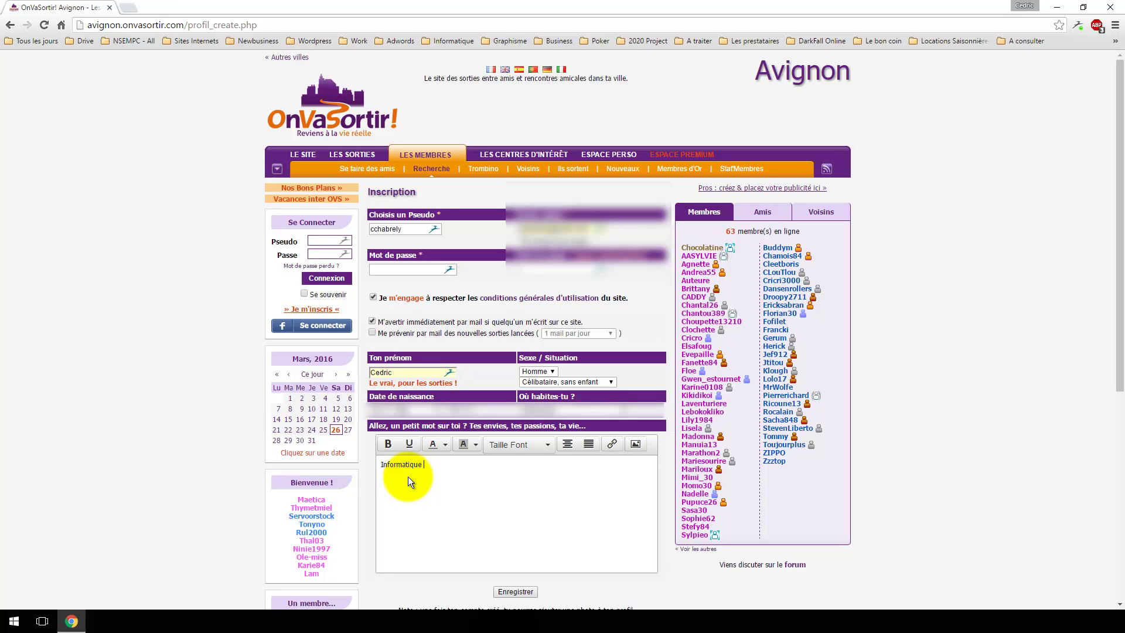
{"action": "type", "text": "Balades - Cinés - Sorties entre amis"}
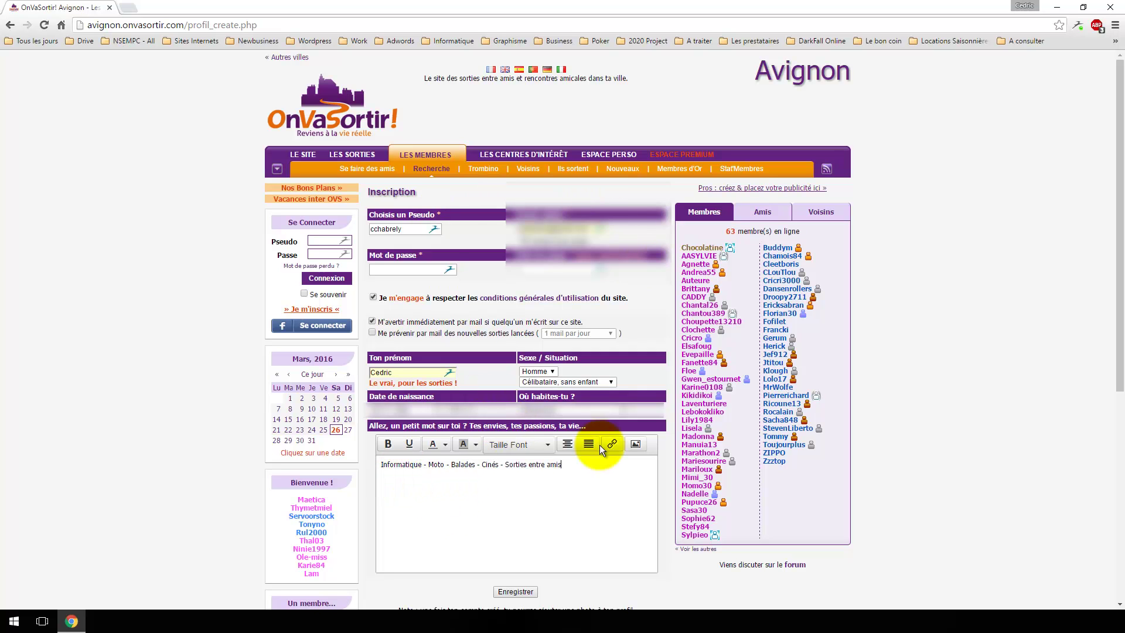
{"action": "scroll", "coordinate": [514, 387], "scroll_direction": "down", "scroll_amount": 2}
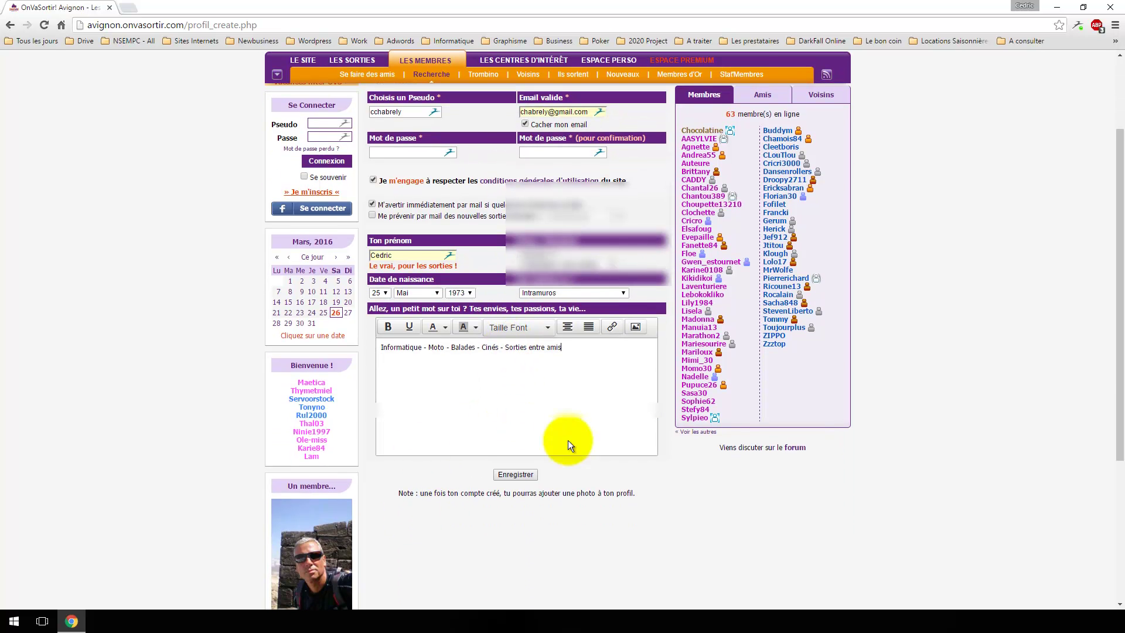
Enter the account password, submit the registration, and open a new blank tab
{"action": "scroll", "coordinate": [463, 487], "scroll_direction": "down", "scroll_amount": 4}
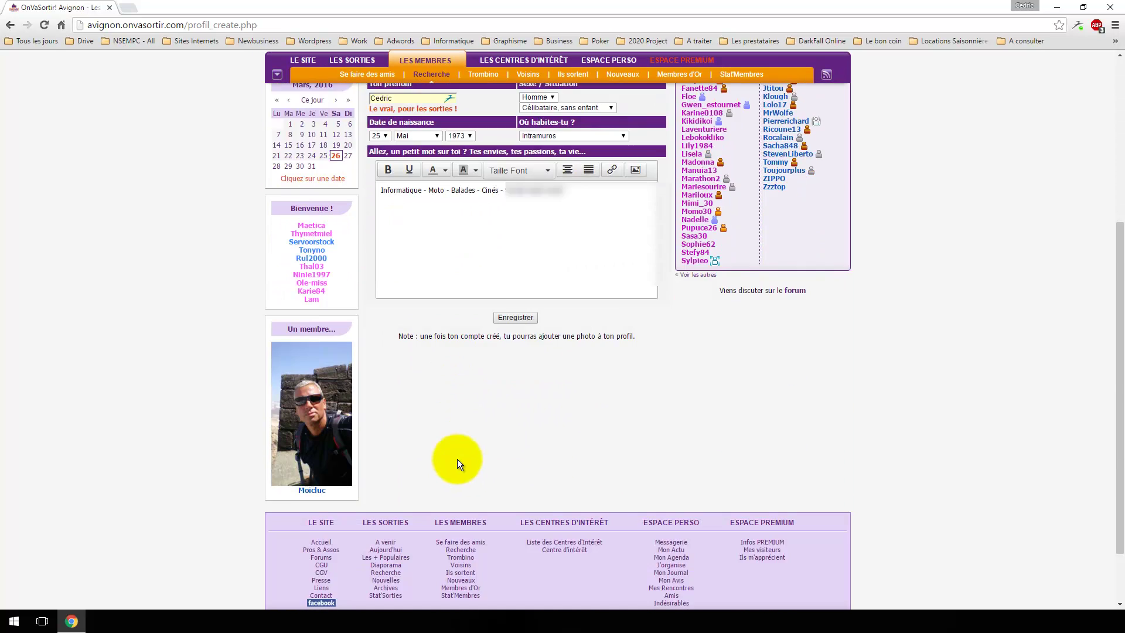
{"action": "scroll", "coordinate": [460, 448], "scroll_direction": "up", "scroll_amount": 5}
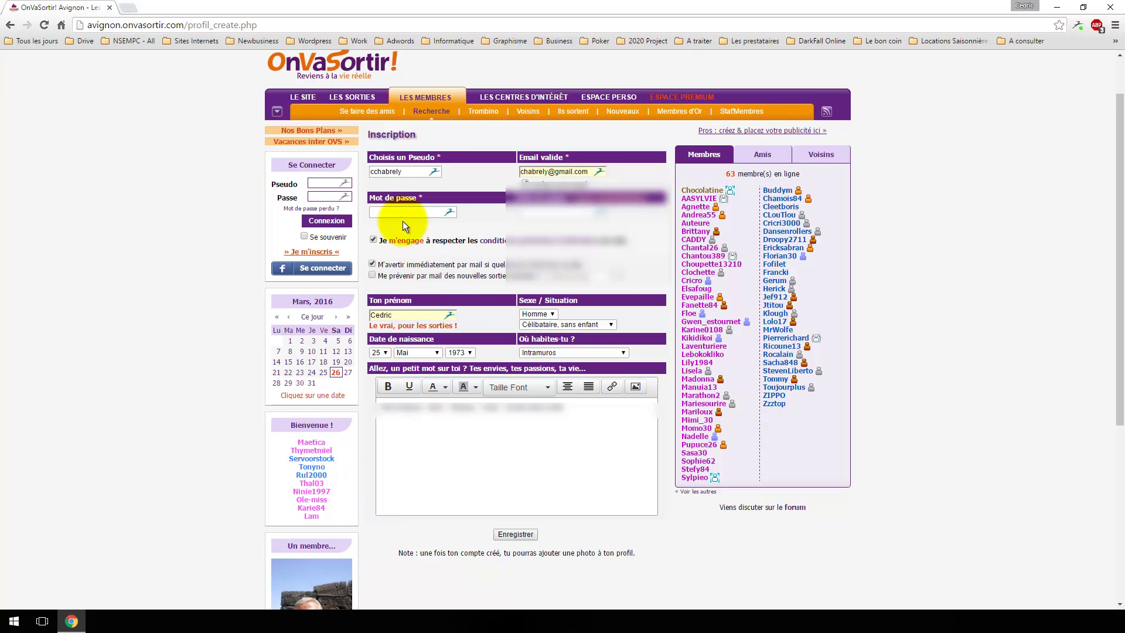
{"action": "left_click", "coordinate": [383, 213]}
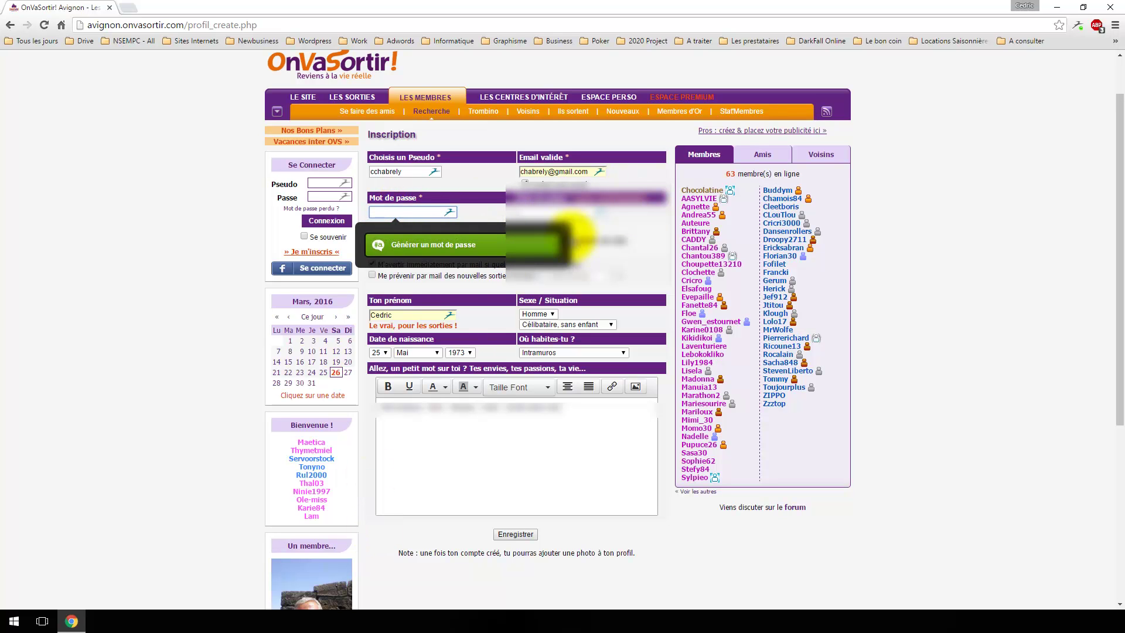
{"action": "left_click", "coordinate": [604, 231]}
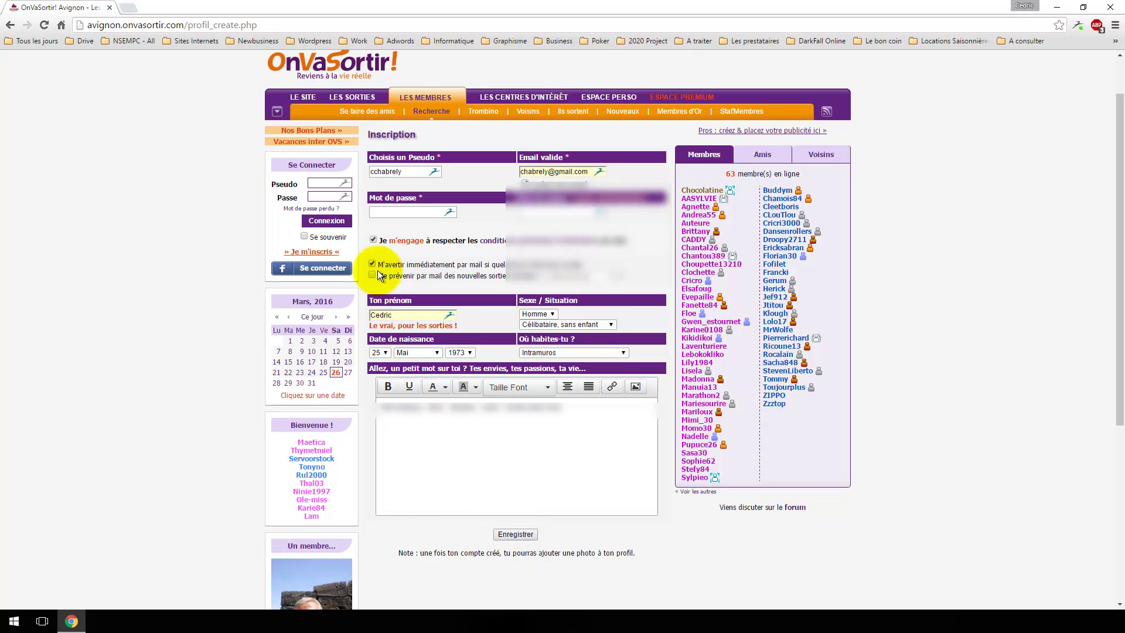
{"action": "left_click", "coordinate": [381, 211]}
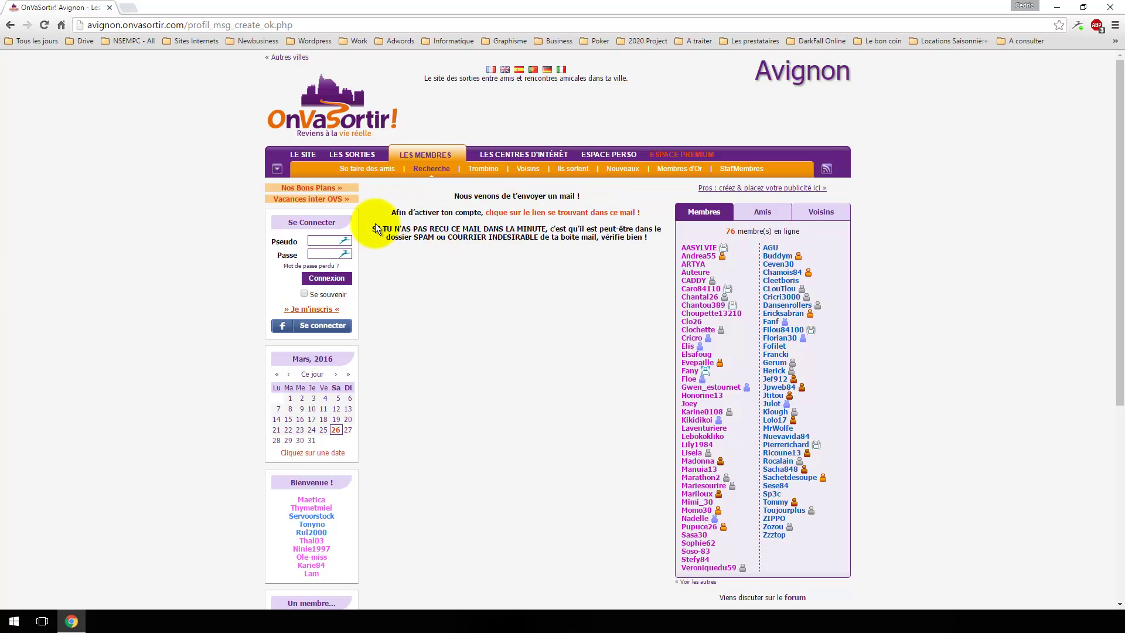
{"action": "left_click", "coordinate": [129, 7]}
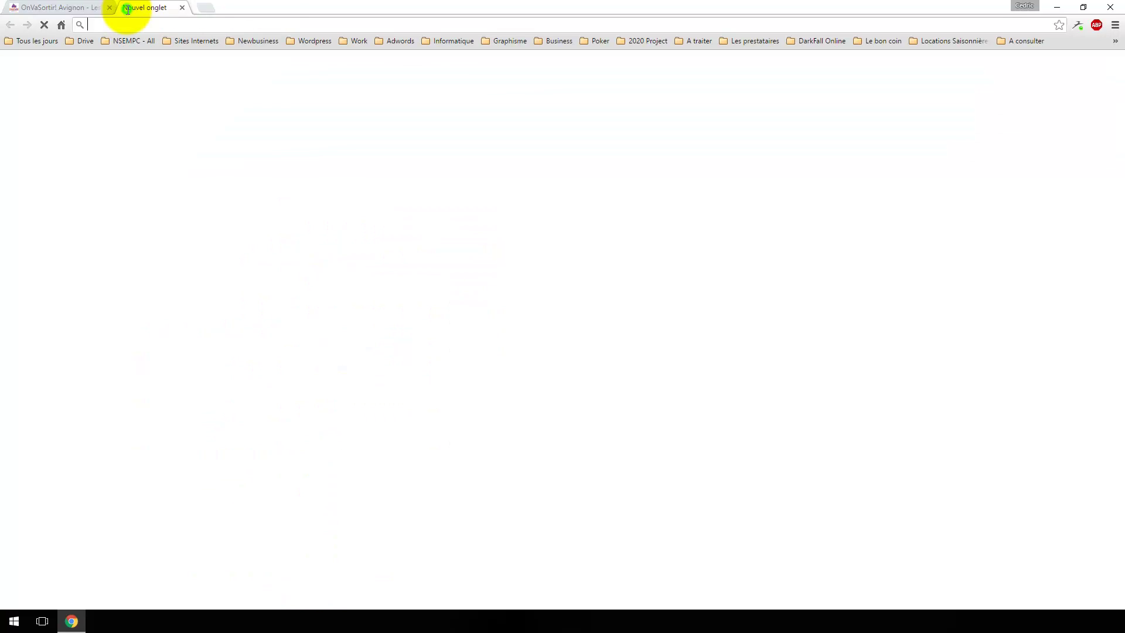
Go to Gmail via the 'Tous les jours' bookmarks and read the 'Tes identifiants sur le site' email
{"action": "left_click", "coordinate": [35, 41]}
{"action": "left_click", "coordinate": [32, 69]}
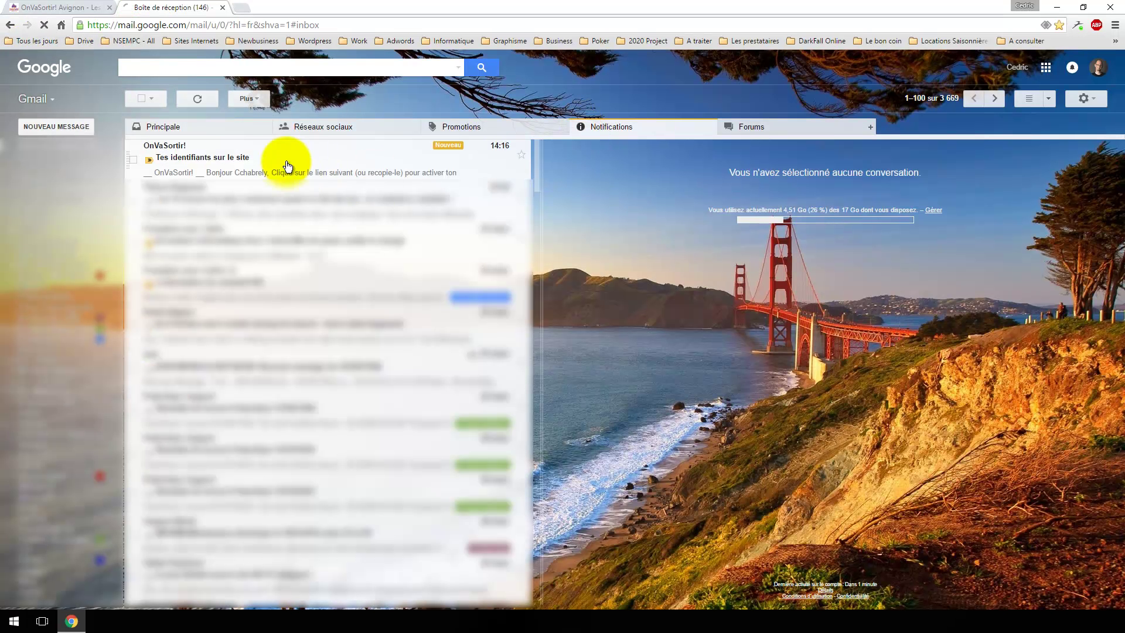
{"action": "left_click", "coordinate": [237, 163]}
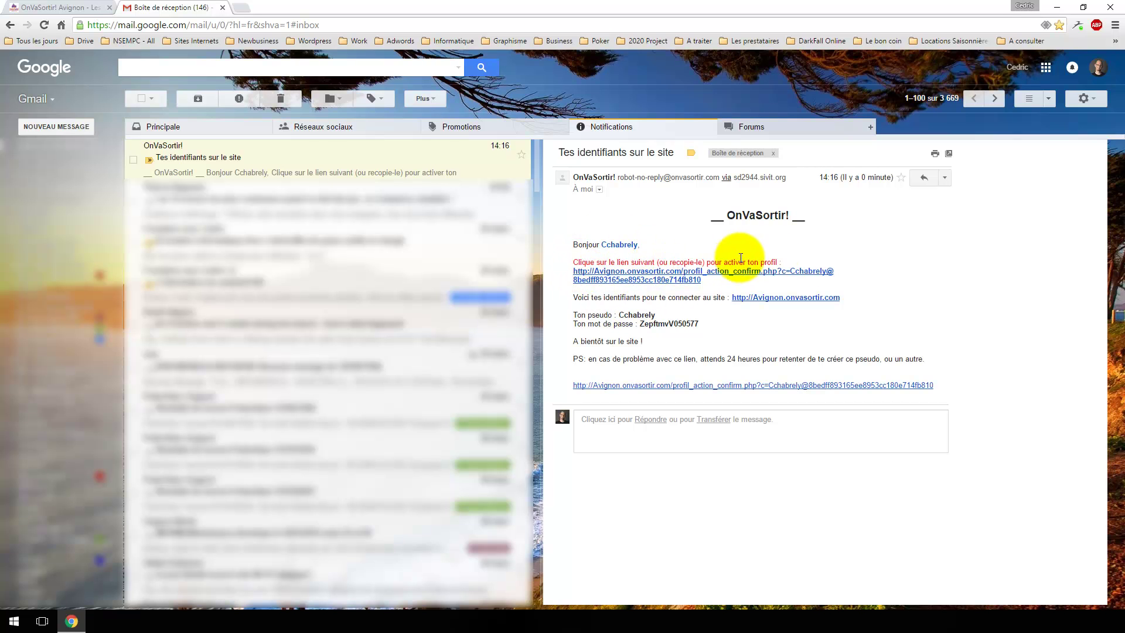
Follow the profil_action_confirm link in the email to activate the OnVaSortir account
{"action": "left_click", "coordinate": [651, 278]}
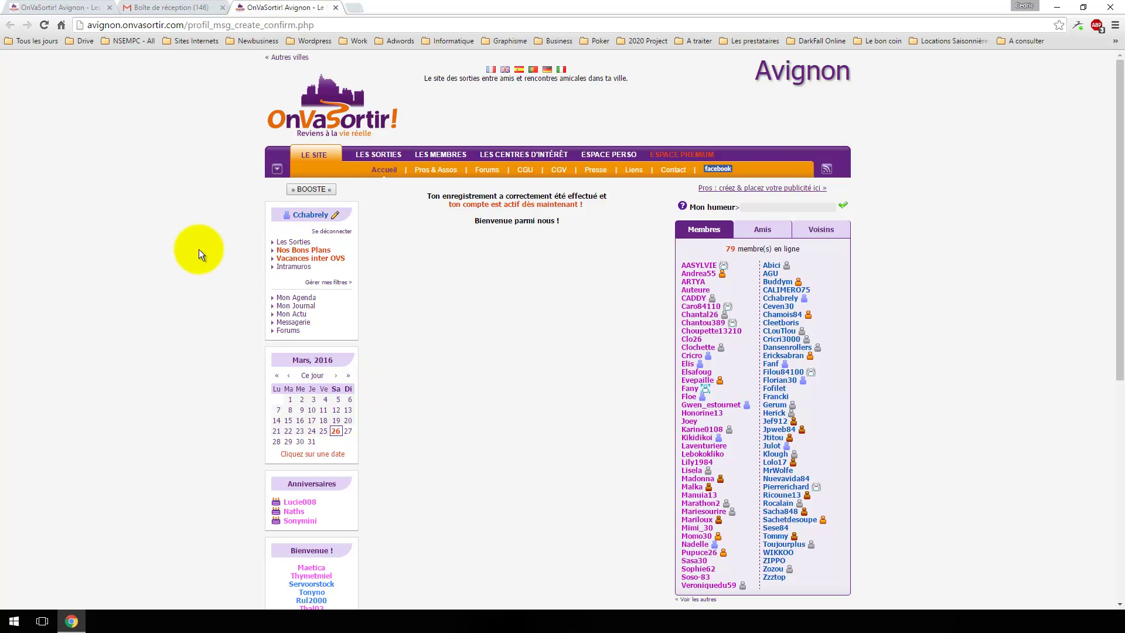
Show the upcoming Avignon outings under LES SORTIES, scrolling through Samedi 26 and Dimanche 27 Mars
{"action": "left_click", "coordinate": [378, 156]}
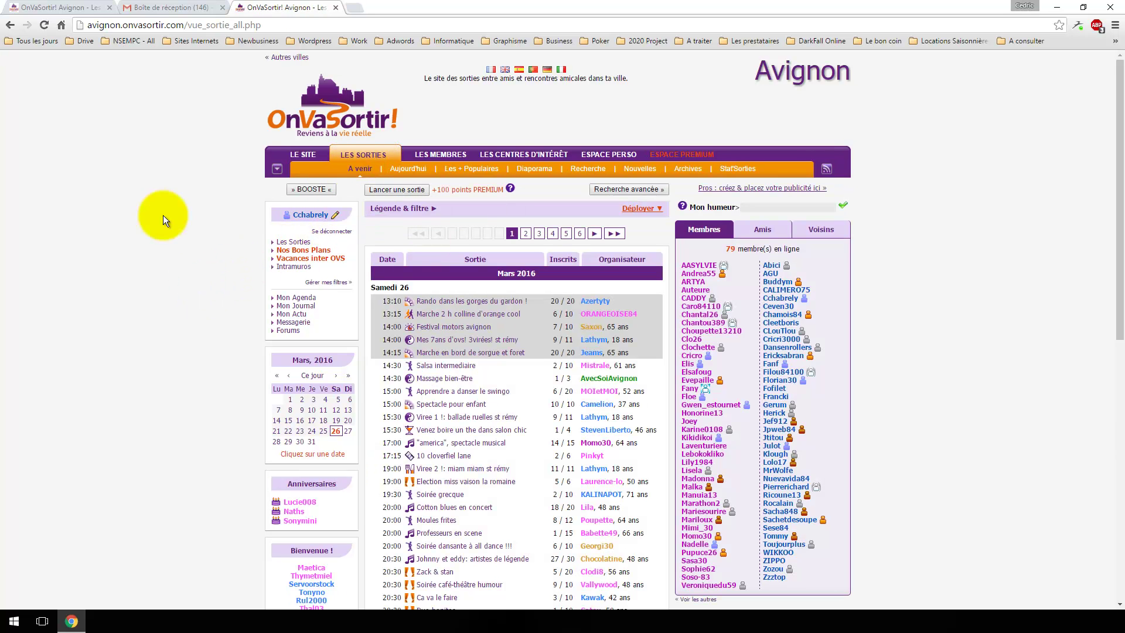
{"action": "scroll", "coordinate": [176, 305], "scroll_direction": "down", "scroll_amount": 3}
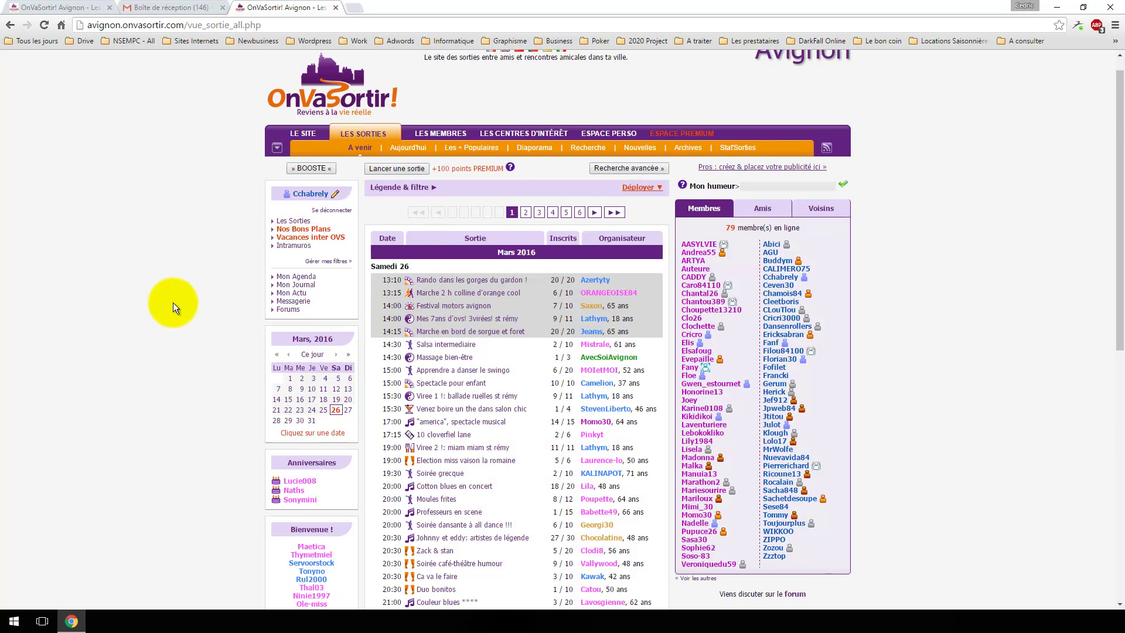
{"action": "scroll", "coordinate": [174, 302], "scroll_direction": "down", "scroll_amount": 4}
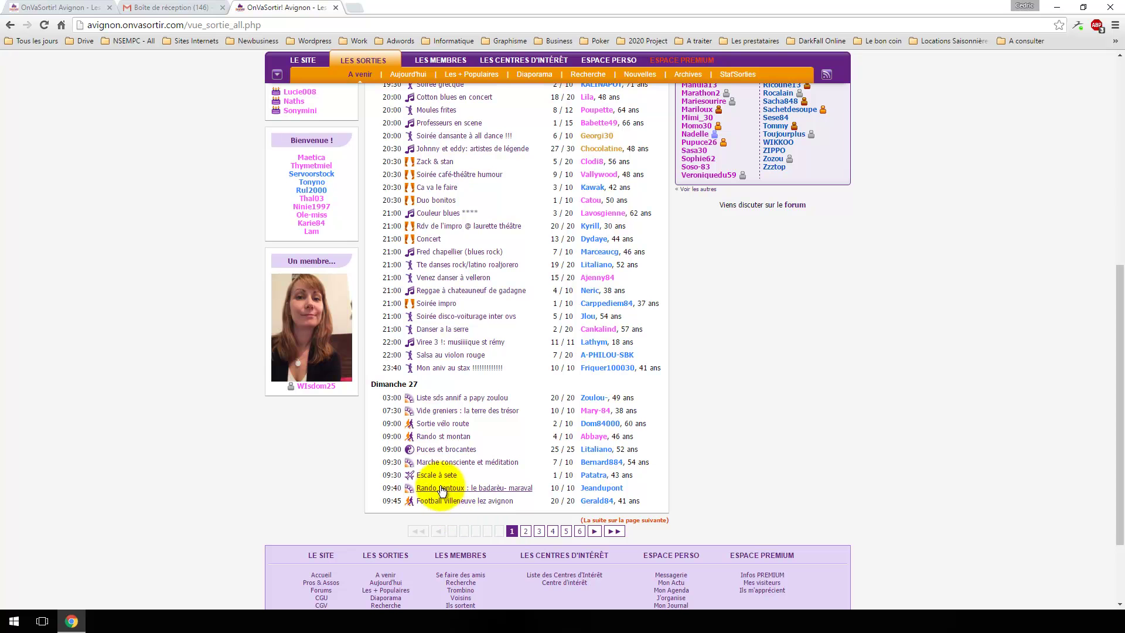
{"action": "left_click", "coordinate": [442, 437]}
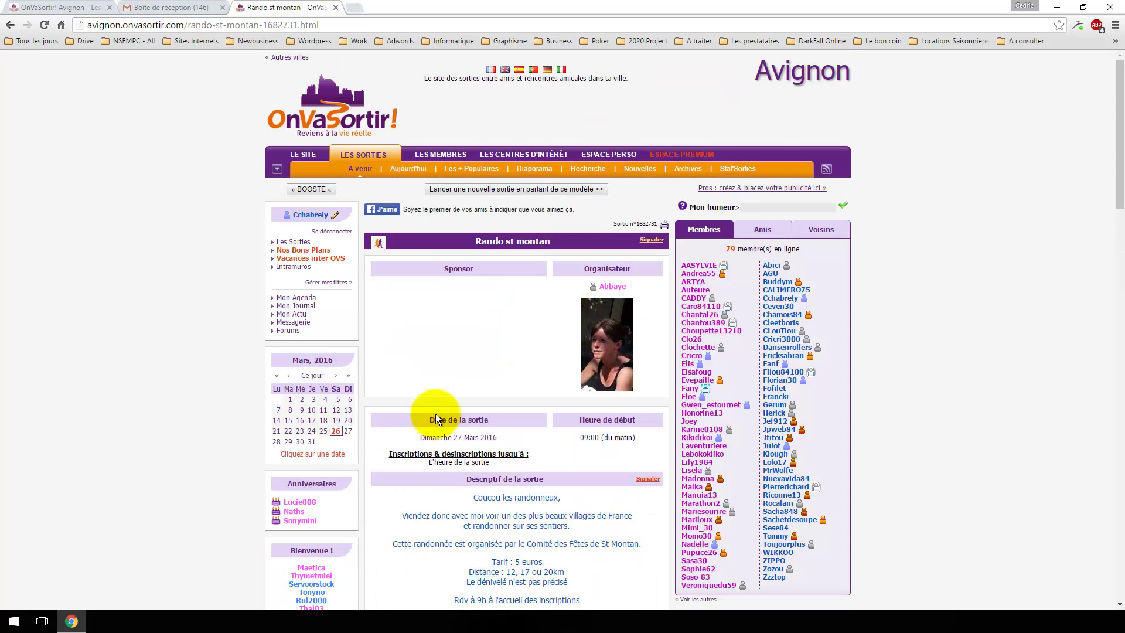
{"action": "scroll", "coordinate": [436, 419], "scroll_direction": "down", "scroll_amount": 3}
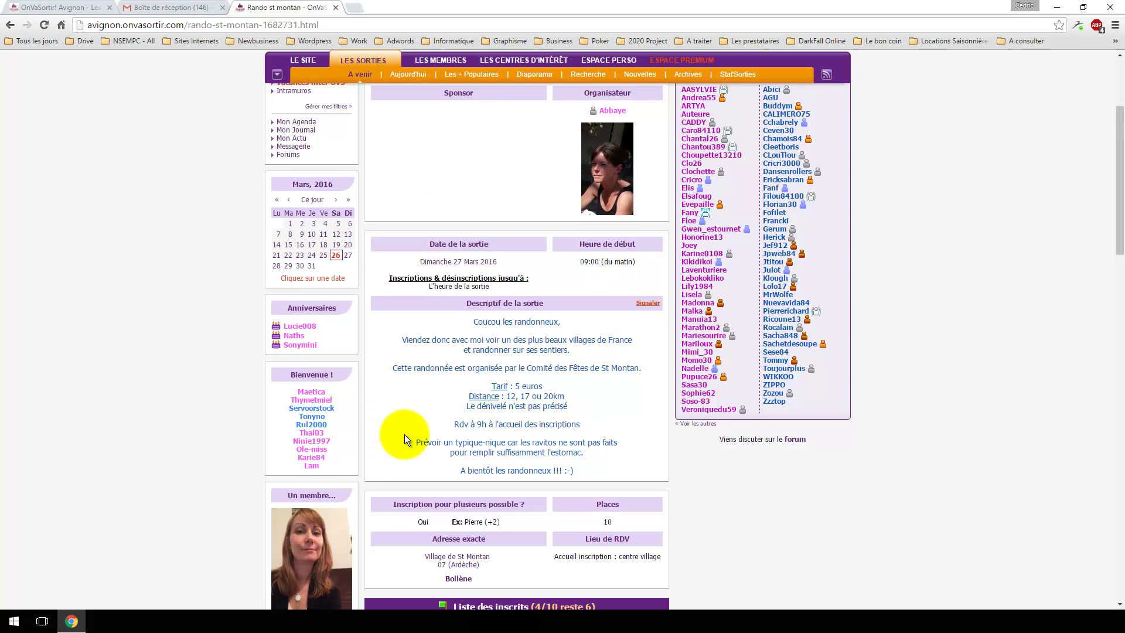
{"action": "scroll", "coordinate": [404, 435], "scroll_direction": "down", "scroll_amount": 2}
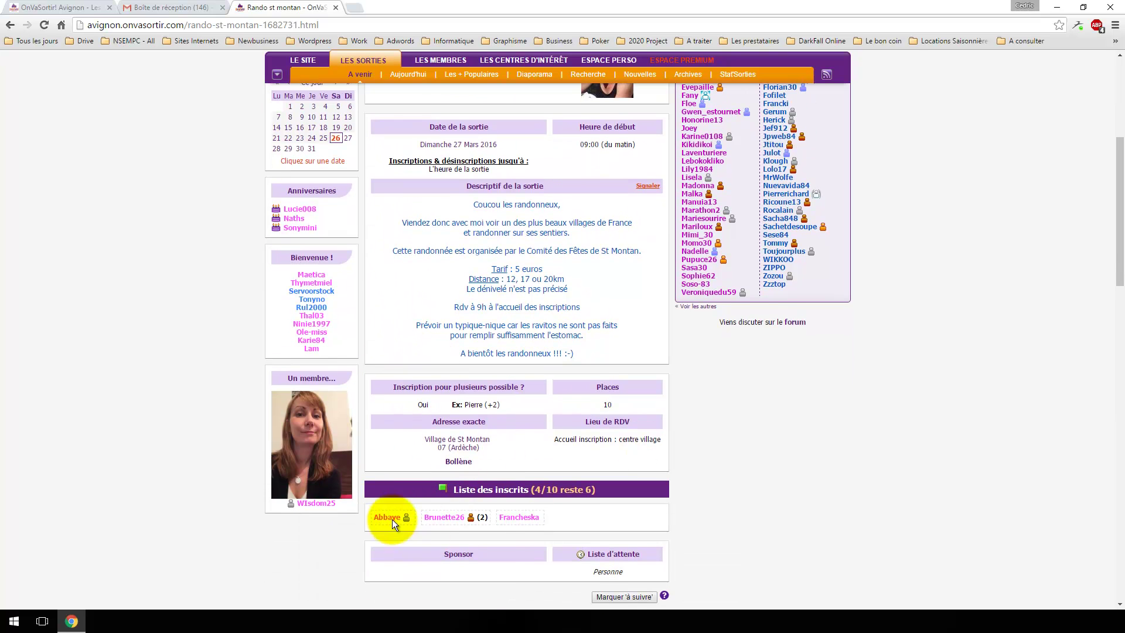
{"action": "scroll", "coordinate": [390, 466], "scroll_direction": "down", "scroll_amount": 1}
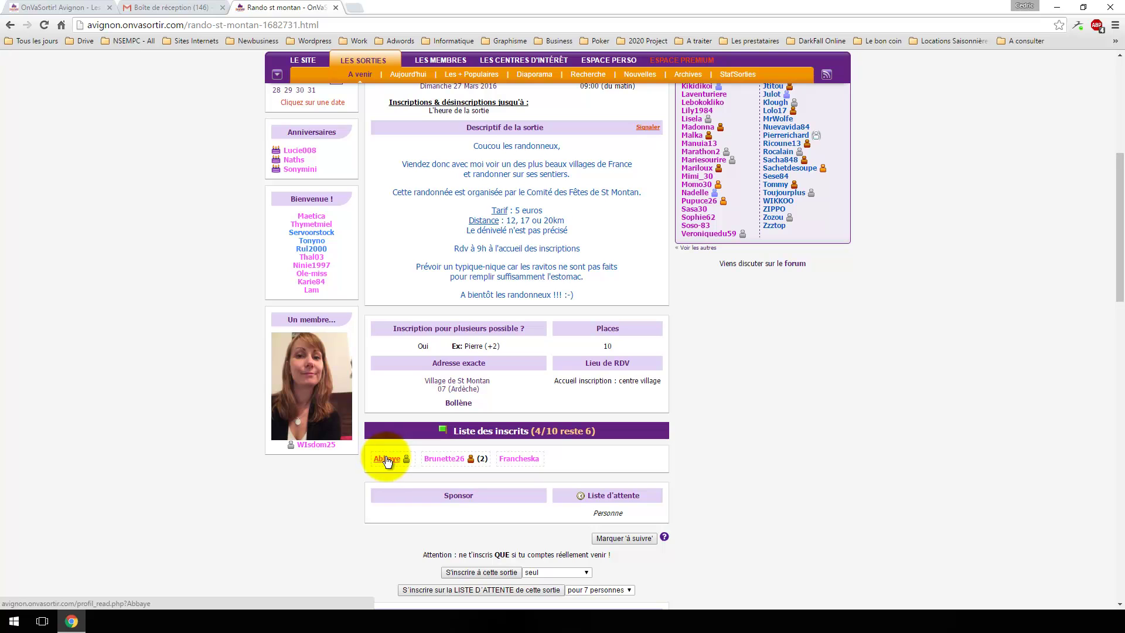
{"action": "mouse_move", "coordinate": [384, 463]}
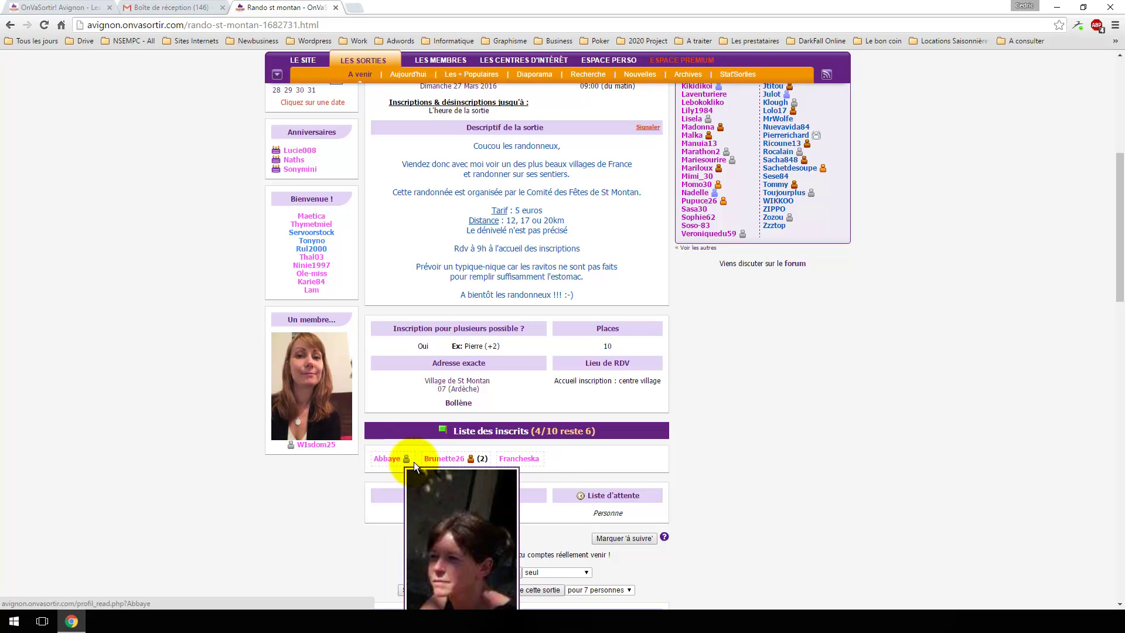
{"action": "mouse_move", "coordinate": [444, 462]}
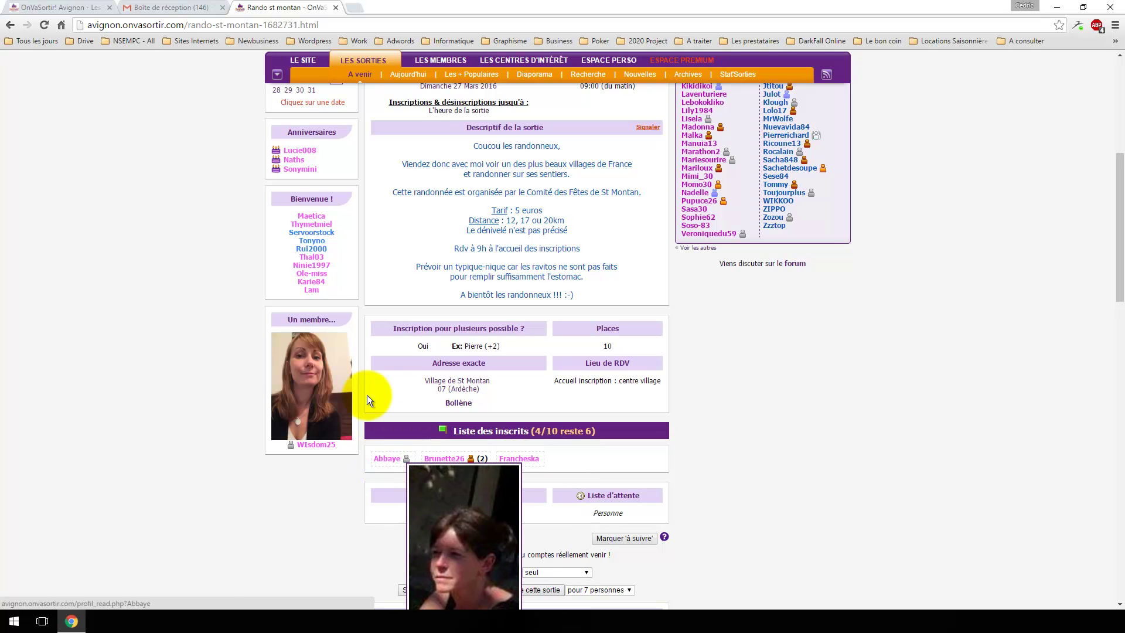
{"action": "scroll", "coordinate": [421, 438], "scroll_direction": "up", "scroll_amount": 6}
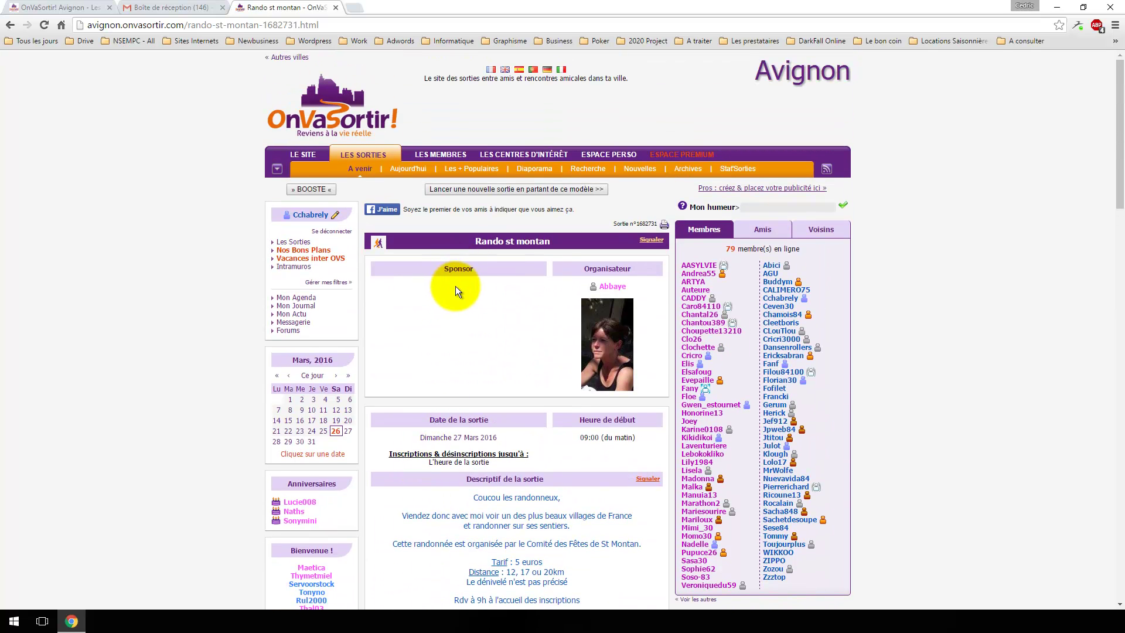
{"action": "scroll", "coordinate": [416, 299], "scroll_direction": "down", "scroll_amount": 6}
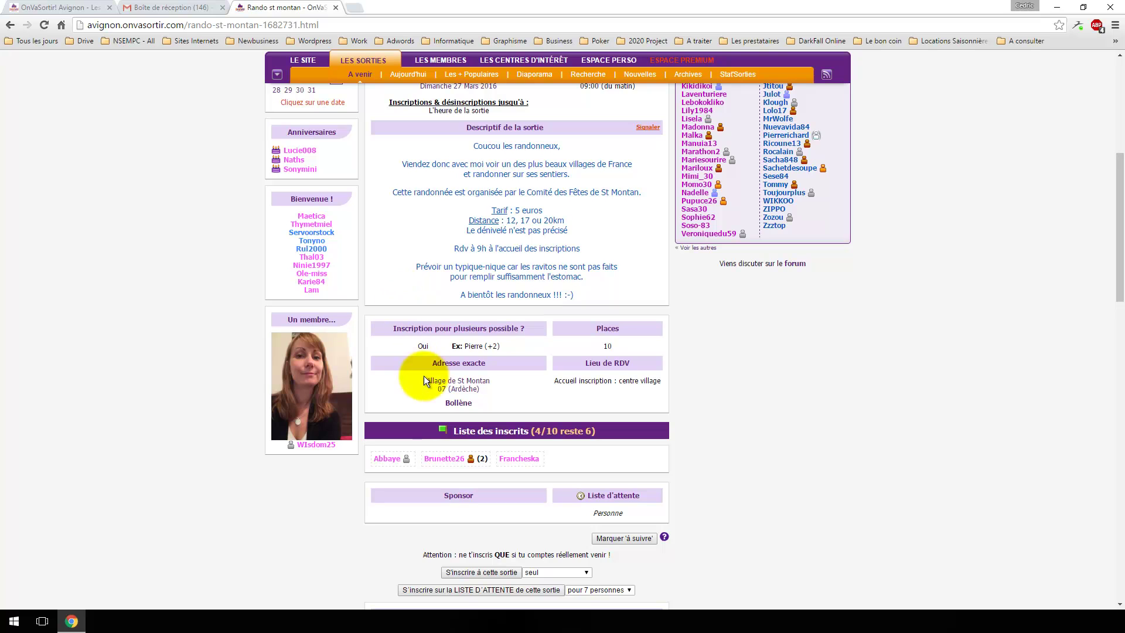
{"action": "scroll", "coordinate": [416, 384], "scroll_direction": "down", "scroll_amount": 2}
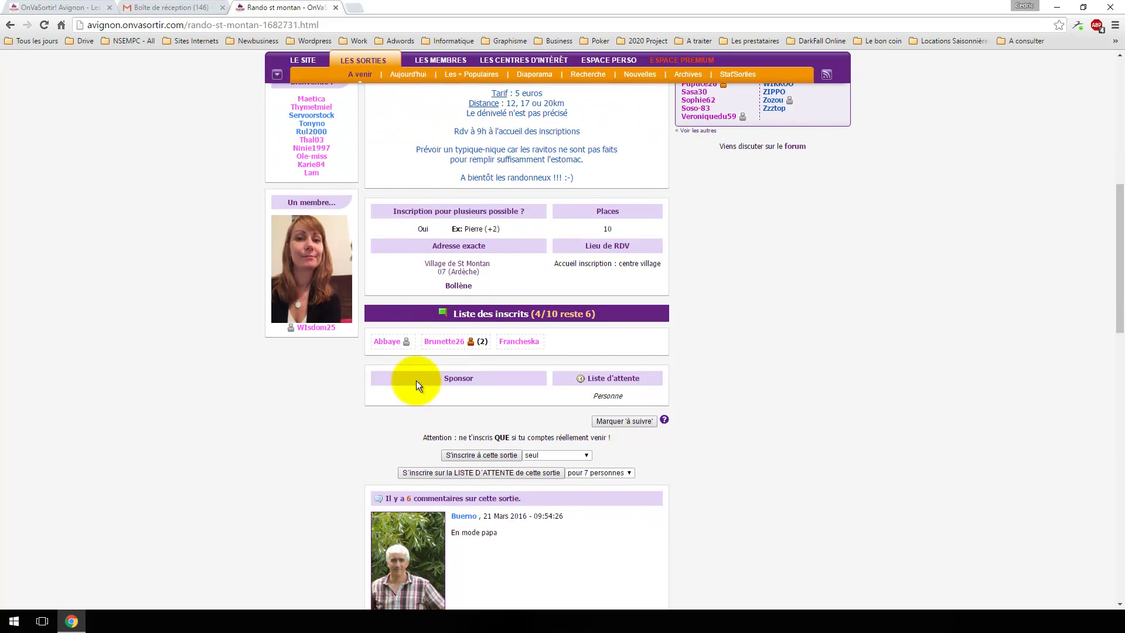
{"action": "scroll", "coordinate": [582, 498], "scroll_direction": "up", "scroll_amount": 3}
{"action": "scroll", "coordinate": [639, 492], "scroll_direction": "down", "scroll_amount": 3}
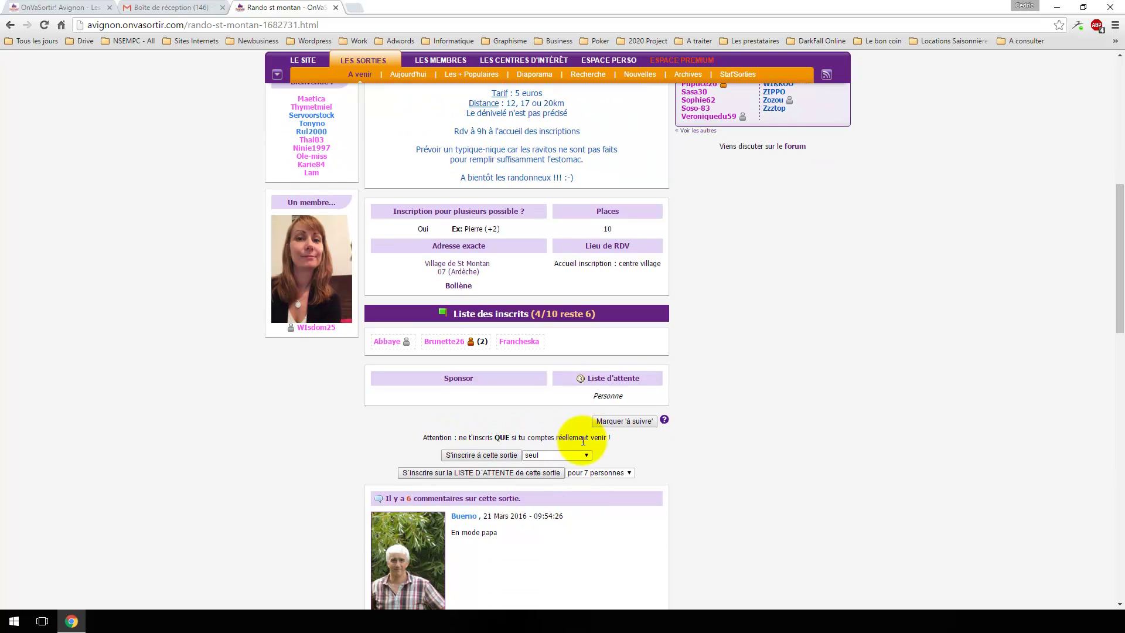
{"action": "left_click_drag", "start_coordinate": [616, 440], "coordinate": [412, 434]}
{"action": "left_click", "coordinate": [406, 446]}
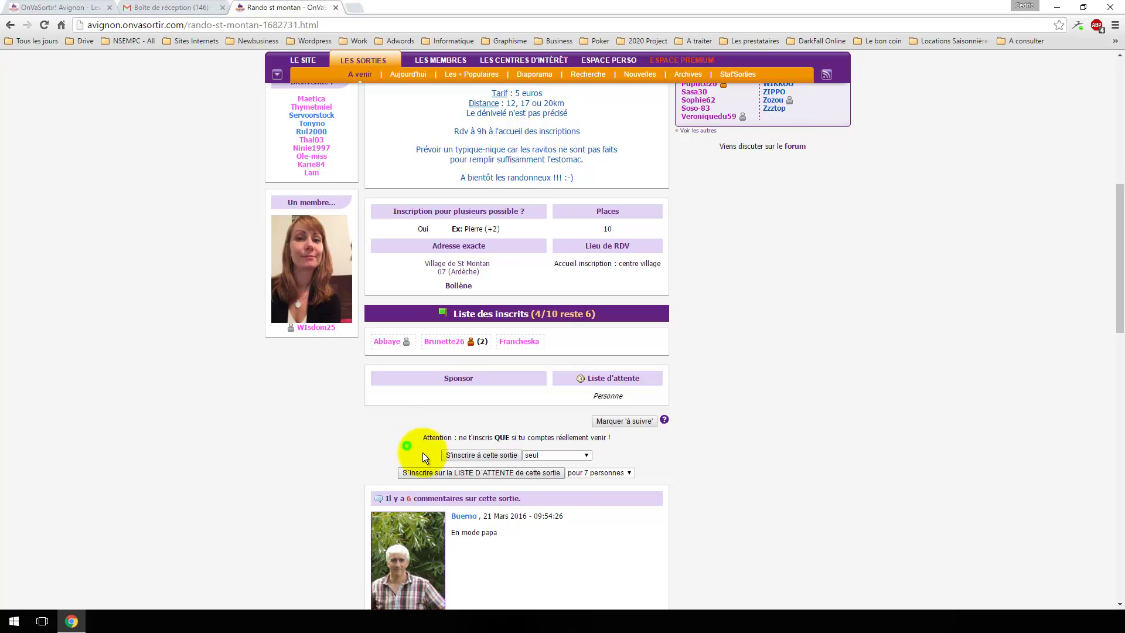
{"action": "left_click", "coordinate": [540, 456]}
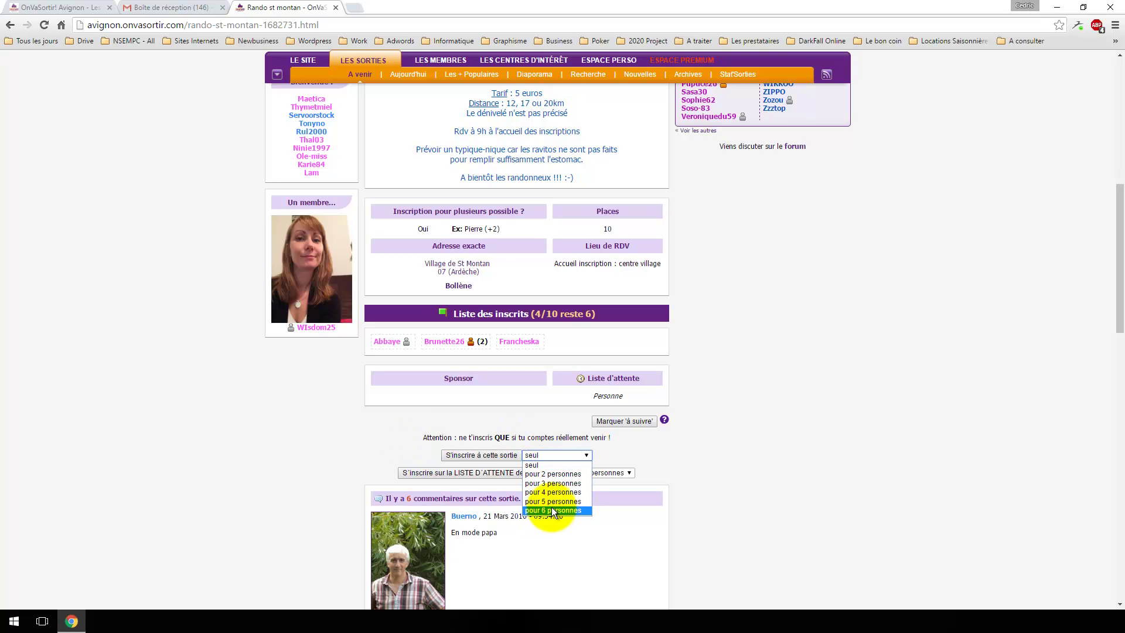
{"action": "left_click", "coordinate": [396, 449]}
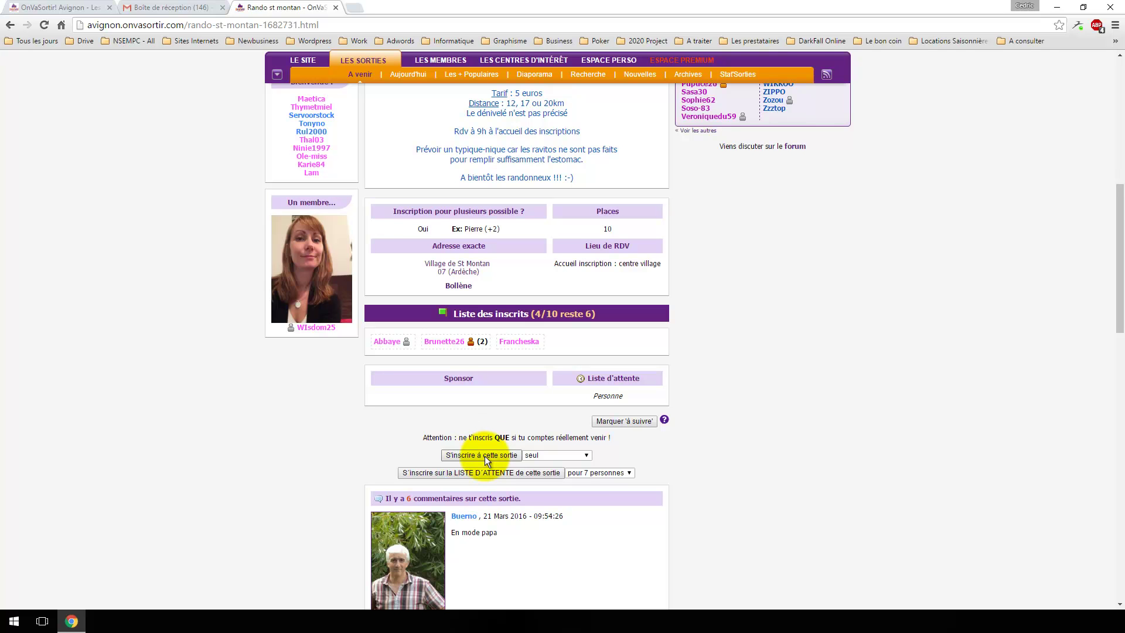
{"action": "scroll", "coordinate": [338, 455], "scroll_direction": "down", "scroll_amount": 3}
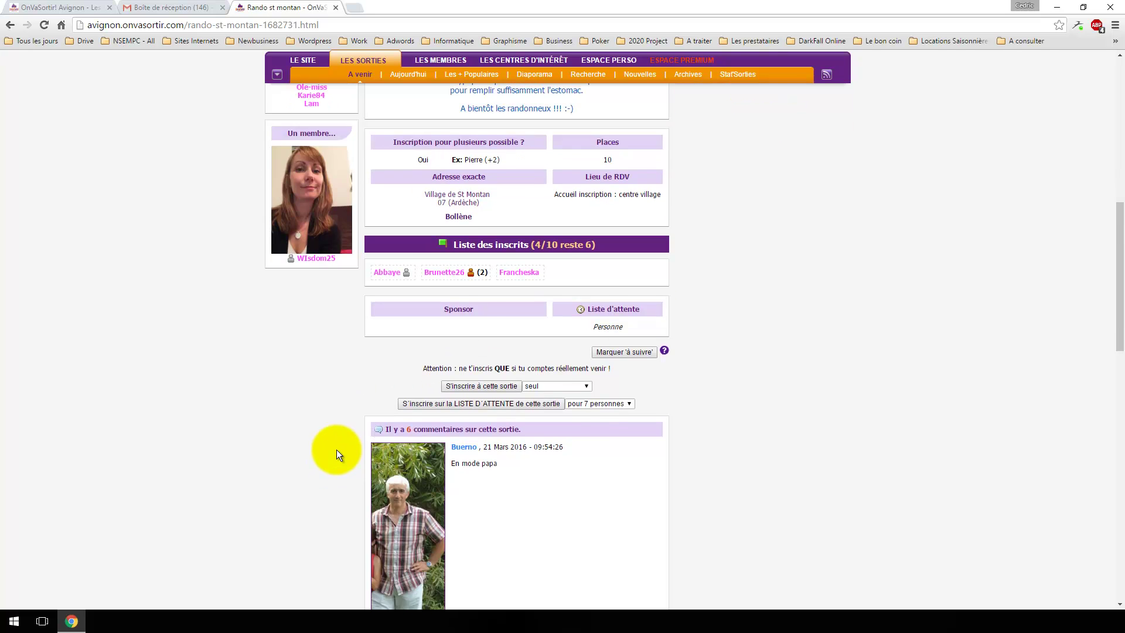
{"action": "scroll", "coordinate": [340, 426], "scroll_direction": "up", "scroll_amount": 10}
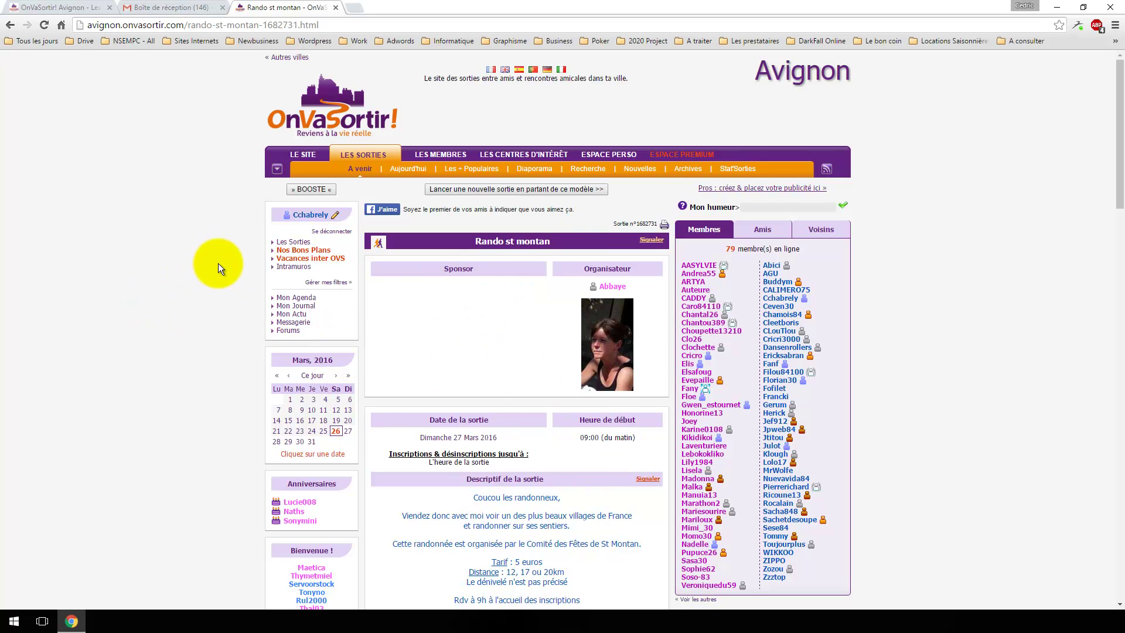
Open the 'A venir' upcoming outings list and scroll through the Saturday 26 March entries
{"action": "left_click", "coordinate": [351, 171]}
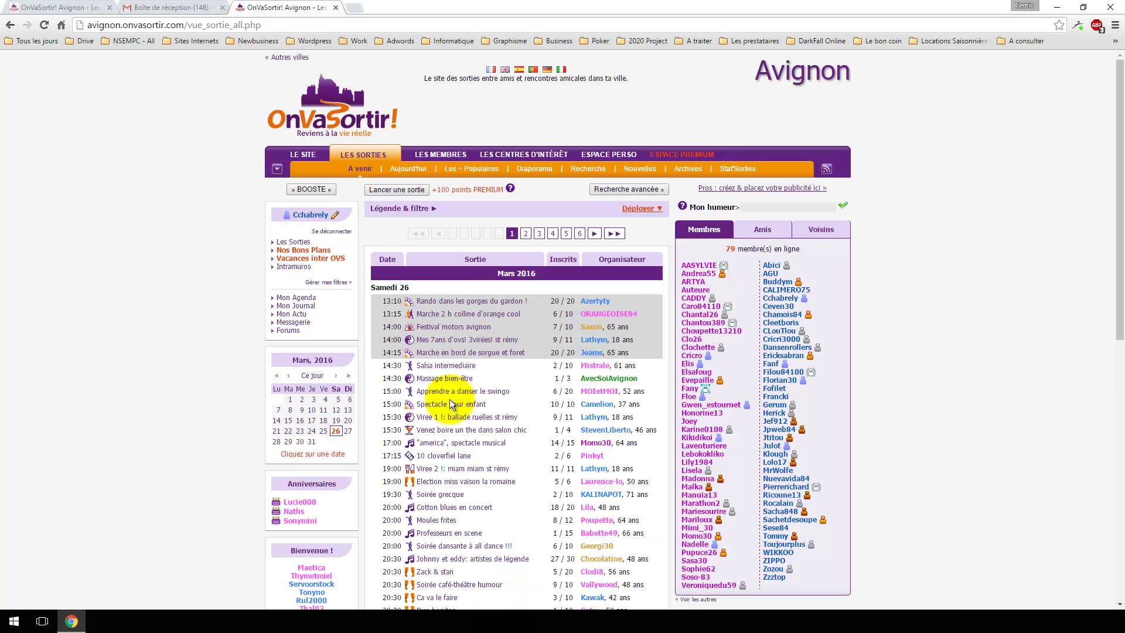
{"action": "scroll", "coordinate": [463, 352], "scroll_direction": "down", "scroll_amount": 4}
{"action": "scroll", "coordinate": [440, 351], "scroll_direction": "down", "scroll_amount": 5}
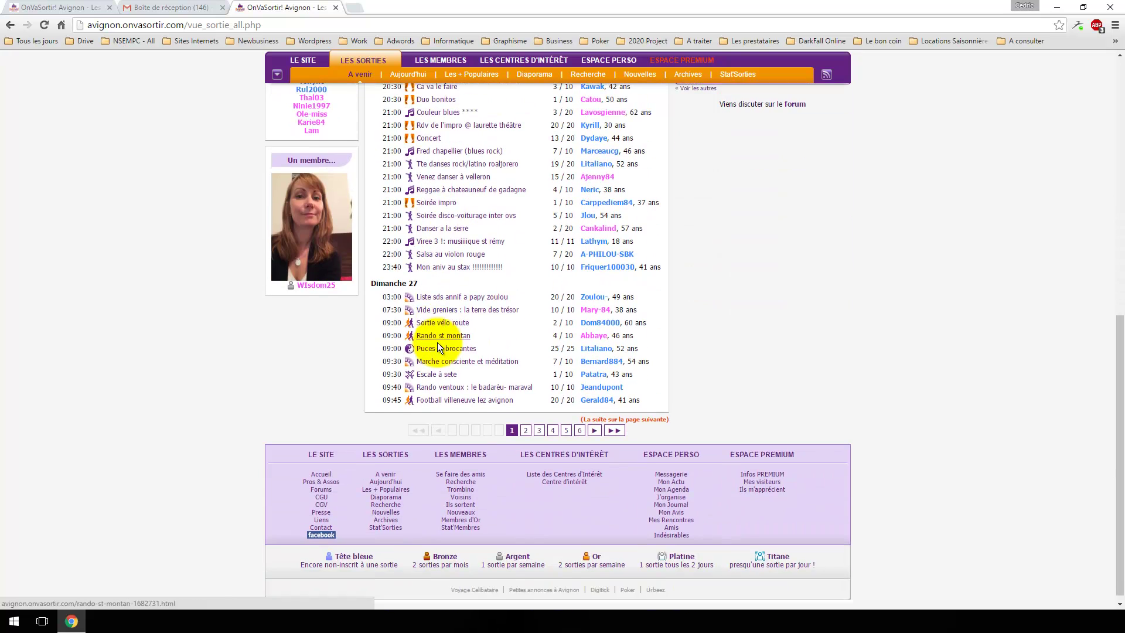
Browse page 2 for the later Dimanche 27 outings from 10:30, then return to page 1
{"action": "left_click", "coordinate": [526, 422]}
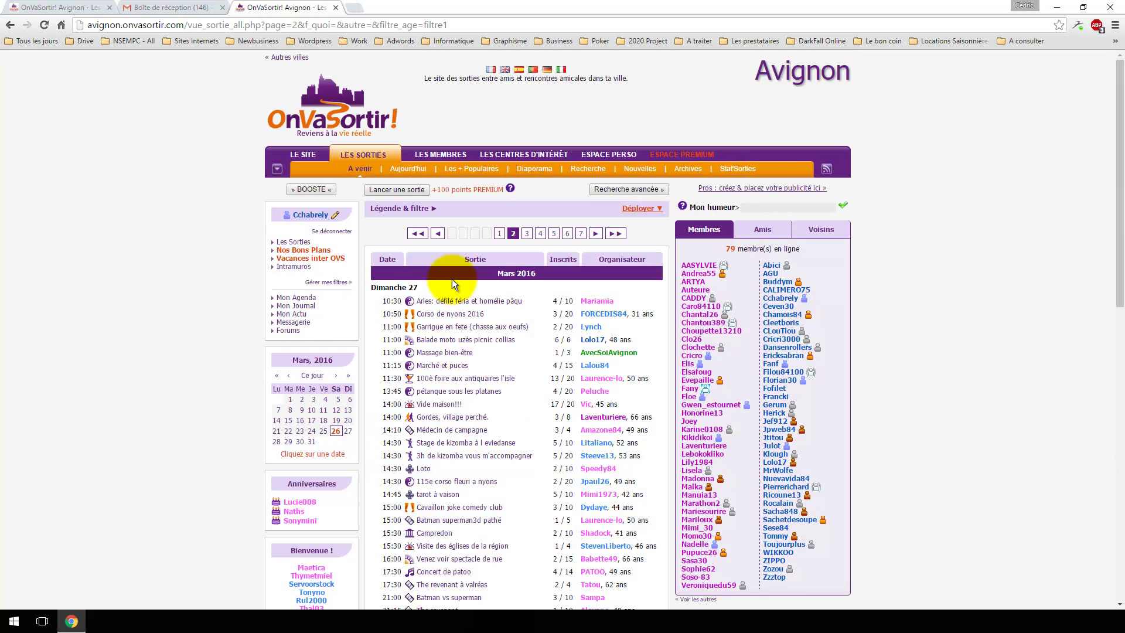
{"action": "scroll", "coordinate": [419, 319], "scroll_direction": "down", "scroll_amount": 5}
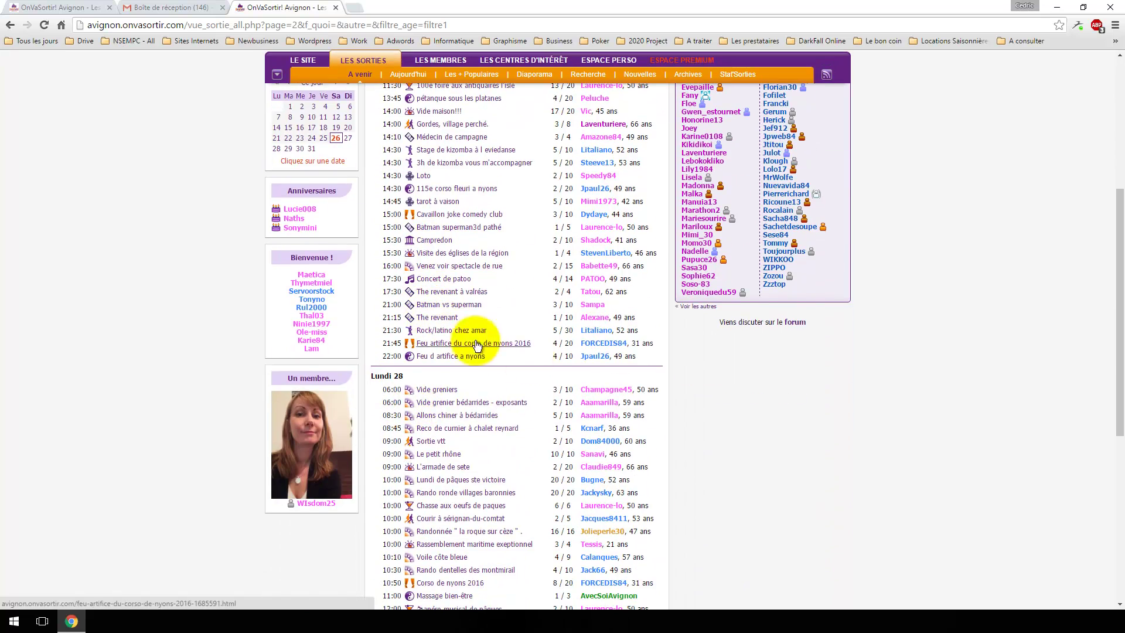
{"action": "scroll", "coordinate": [504, 359], "scroll_direction": "down", "scroll_amount": 6}
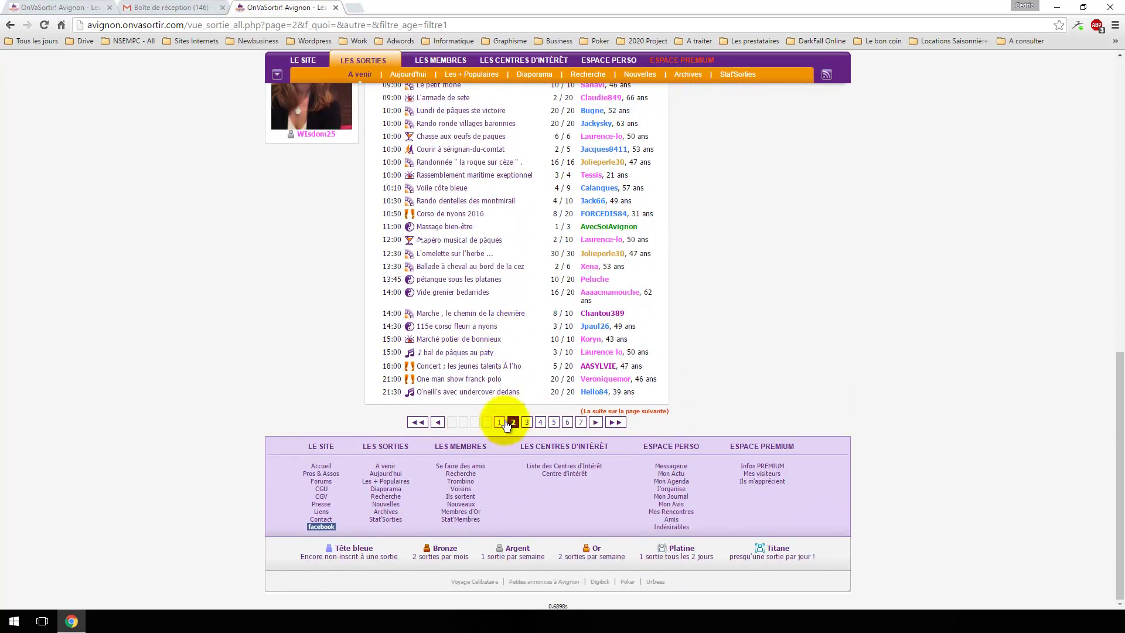
{"action": "scroll", "coordinate": [166, 430], "scroll_direction": "up", "scroll_amount": 3}
{"action": "scroll", "coordinate": [165, 393], "scroll_direction": "up", "scroll_amount": 7}
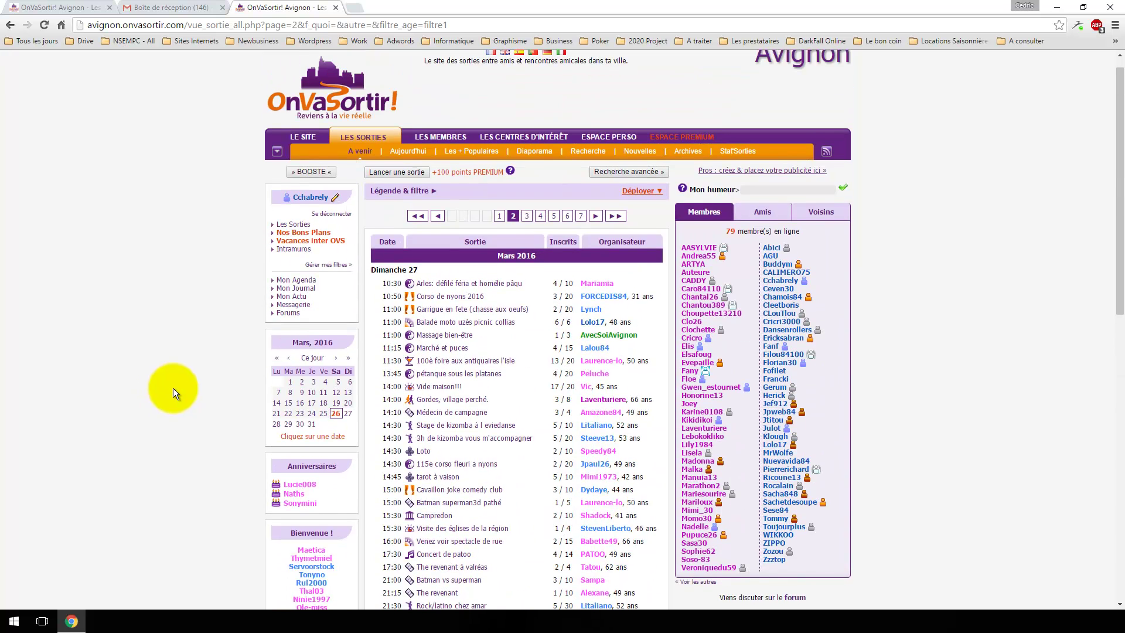
{"action": "left_click", "coordinate": [352, 170]}
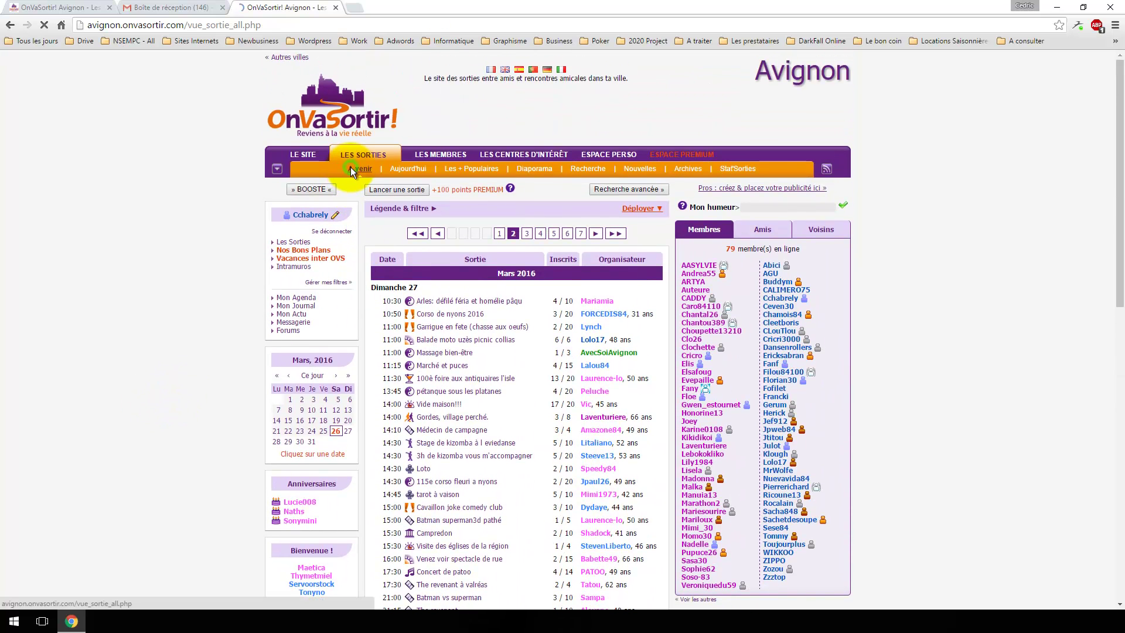